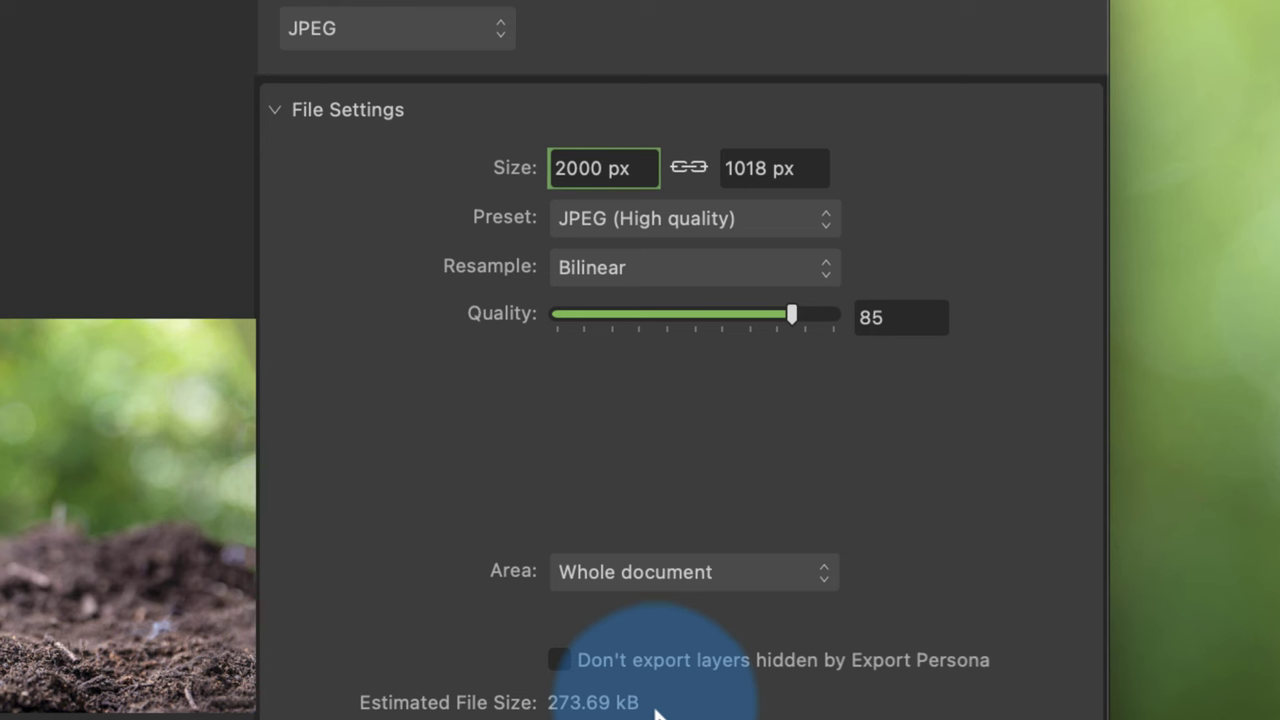
Step: Set the JPEG export quality to 70 and export the 2000 px wide soil image
{"action": "left_click", "coordinate": [752, 316]}
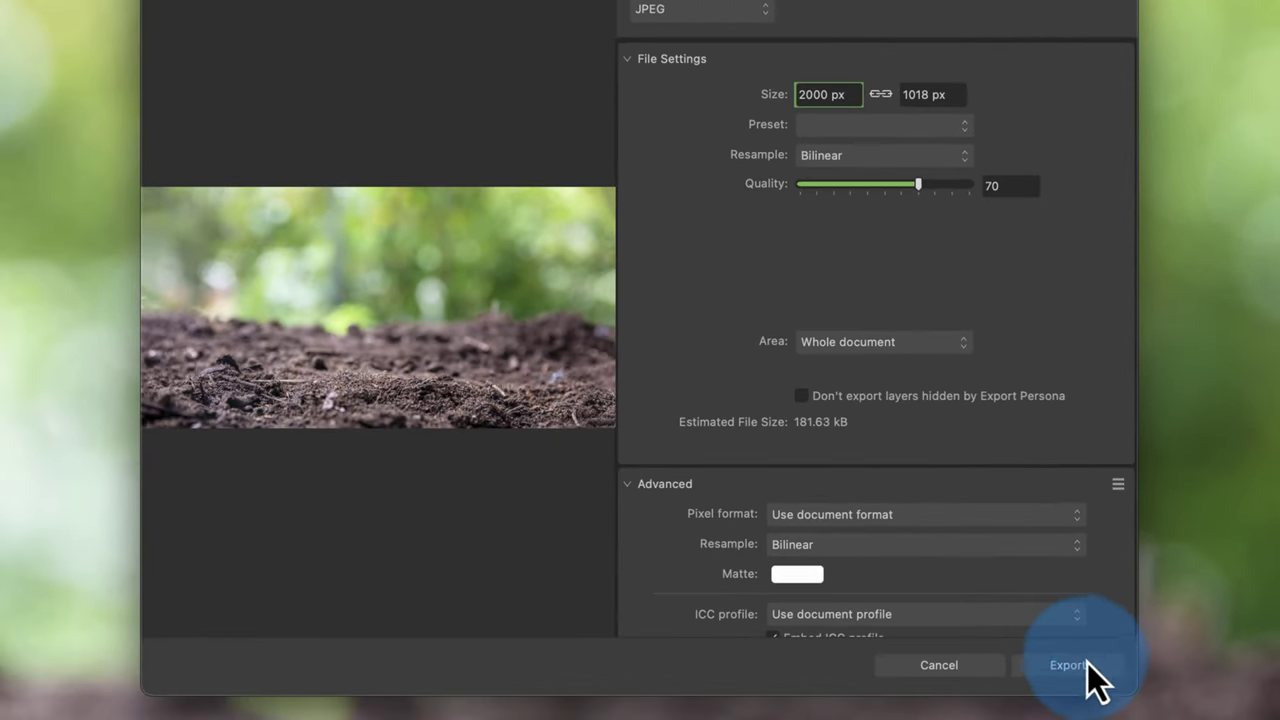
{"action": "left_click", "coordinate": [1088, 672]}
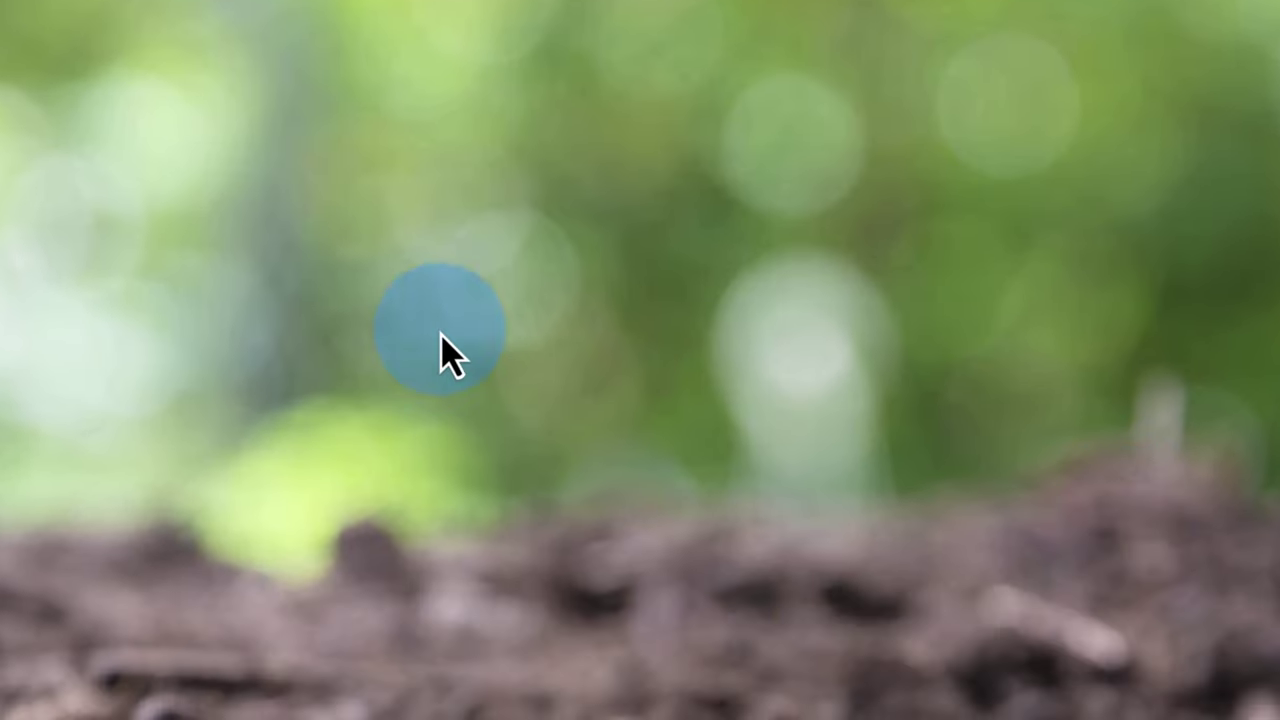
{"action": "left_click", "coordinate": [217, 570]}
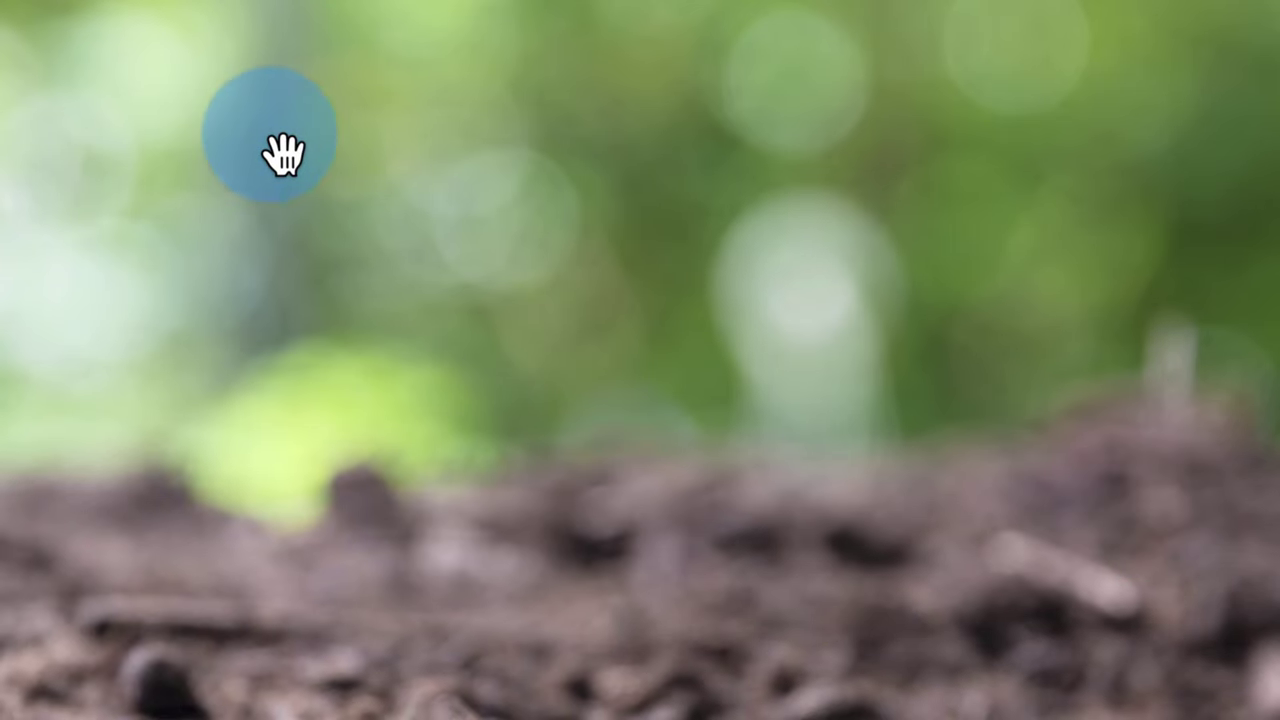
Step: Switch to Finder and compare the file details of the original soil photo and the exported optimized JPG
{"action": "key", "text": "super+Tab"}
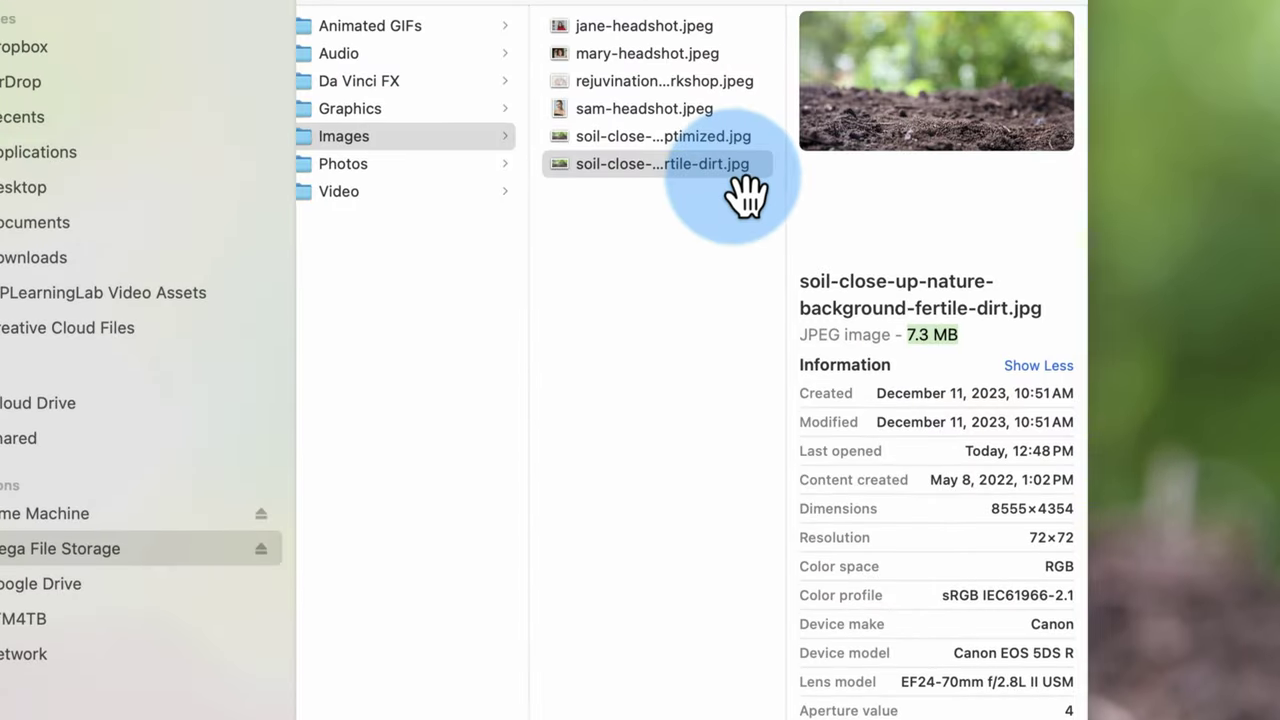
{"action": "left_click", "coordinate": [680, 138]}
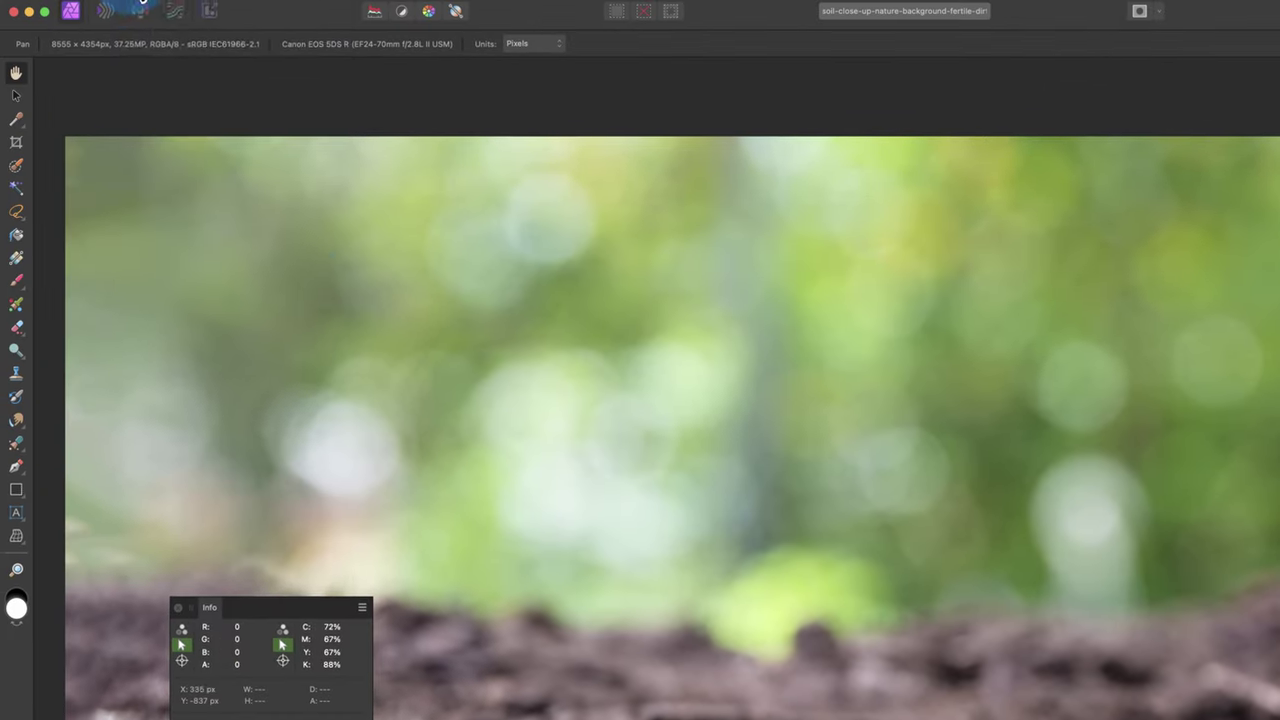
Step: Start a new export of the soil image in Affinity Photo as PNG with a width of 2000 px
{"action": "left_click", "coordinate": [148, 2]}
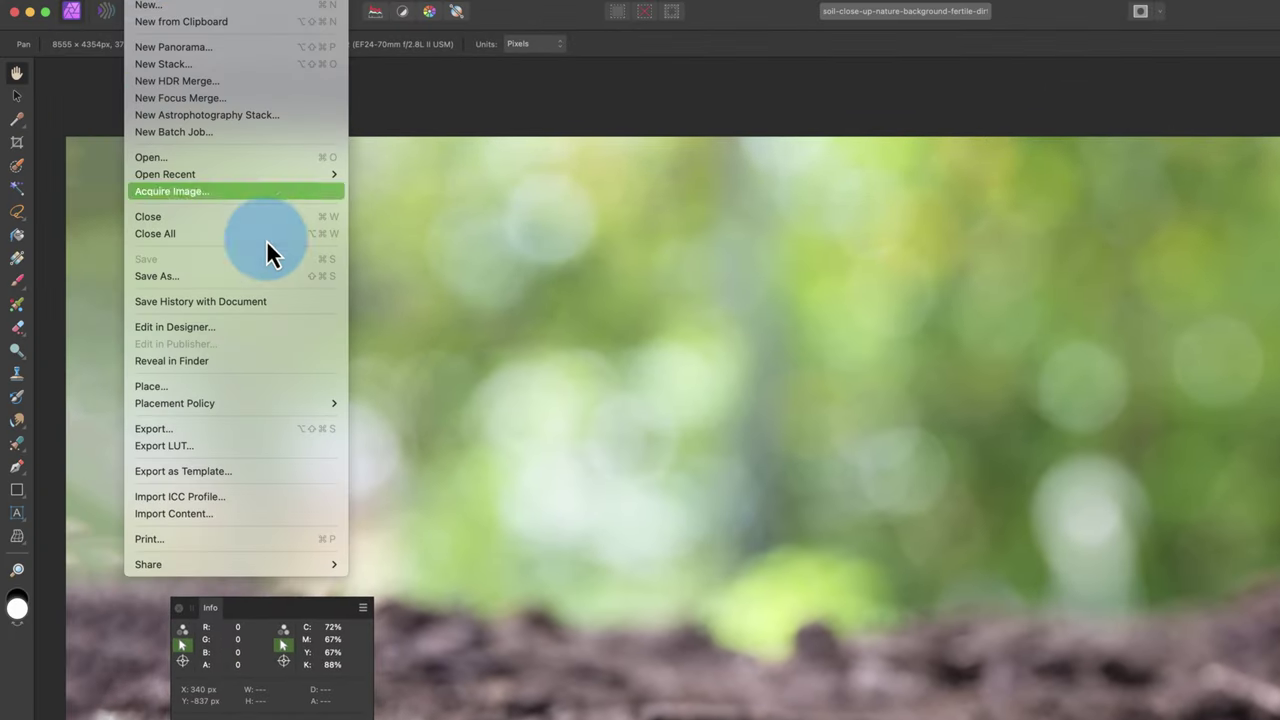
{"action": "left_click", "coordinate": [225, 432]}
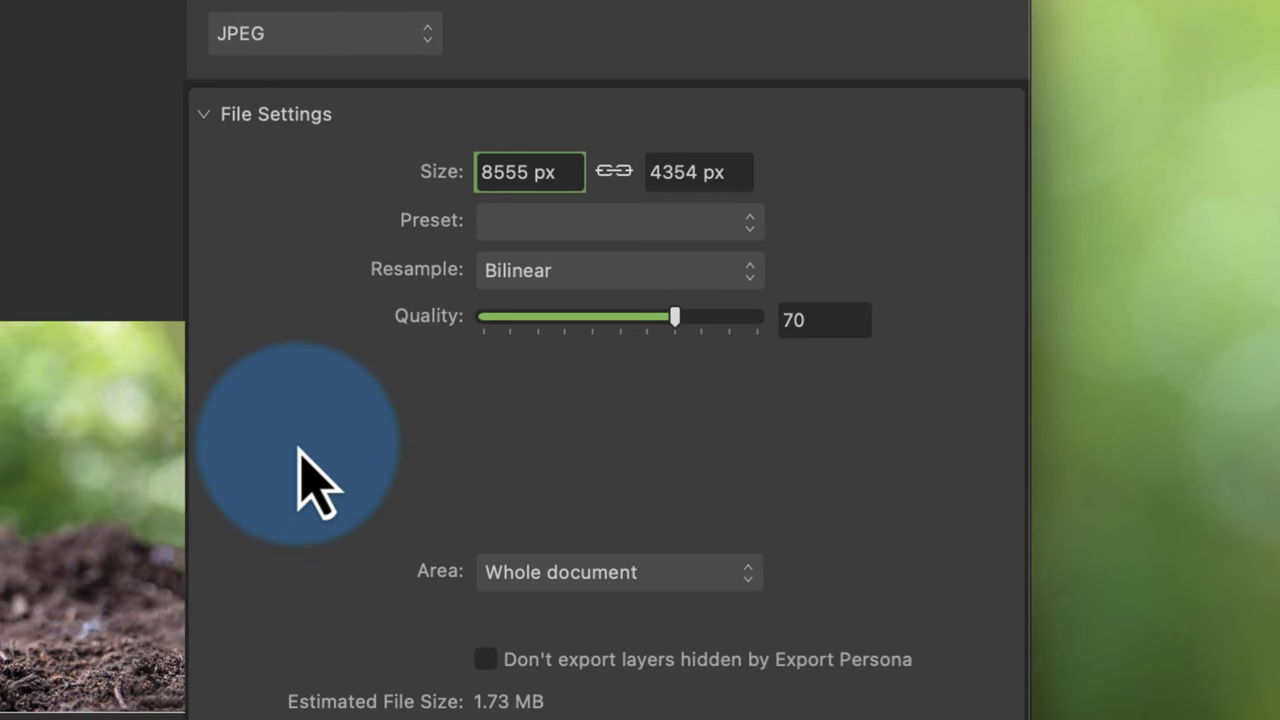
{"action": "left_click", "coordinate": [352, 40]}
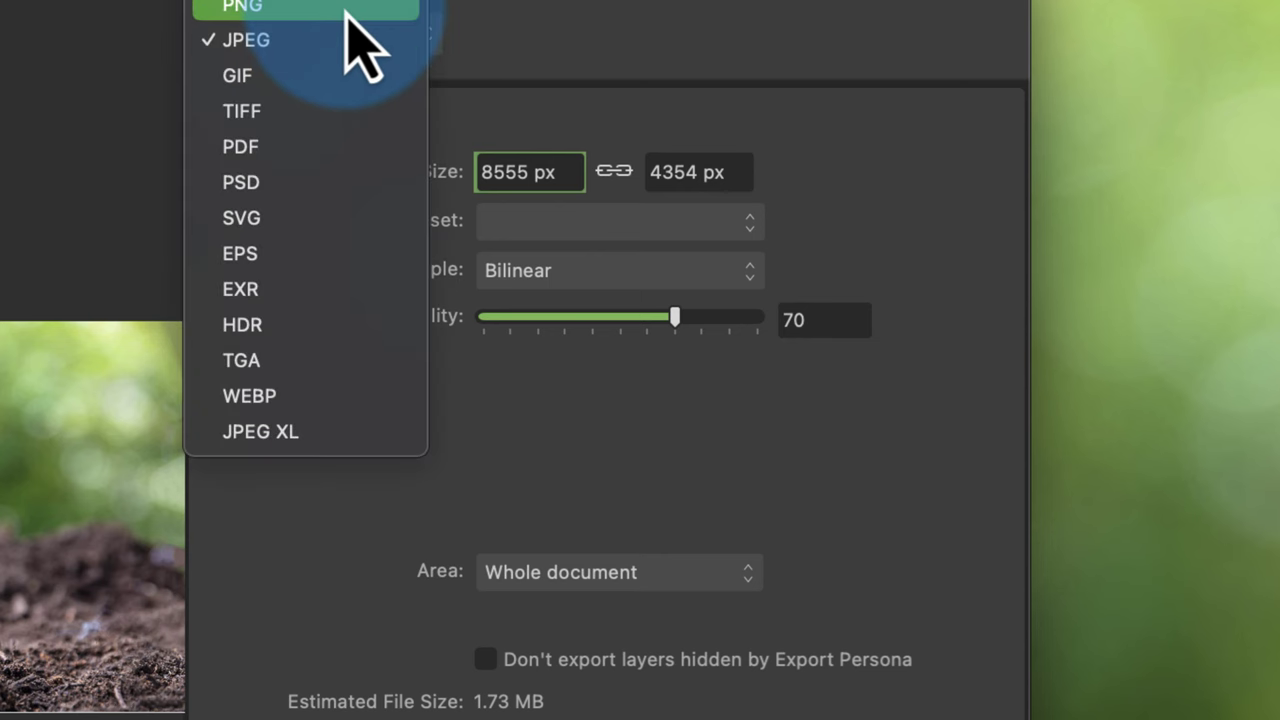
{"action": "left_click", "coordinate": [345, 13]}
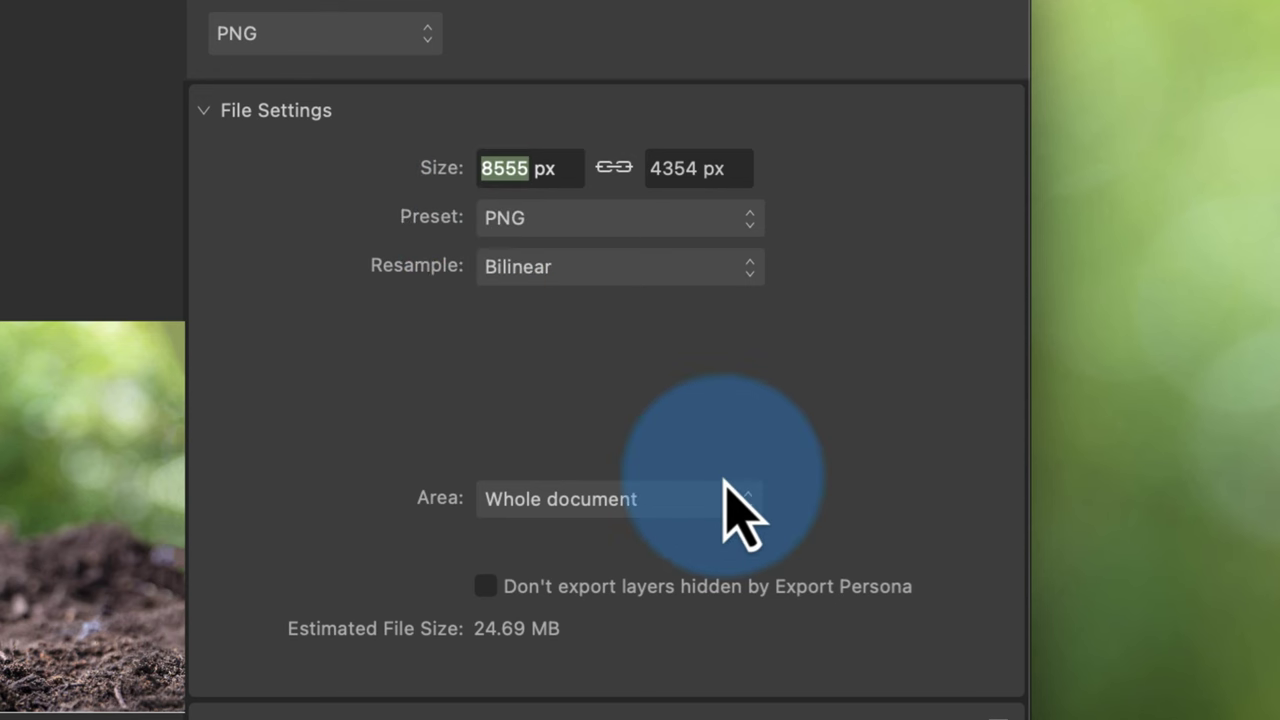
{"action": "type", "text": "2000"}
{"action": "key", "text": "Tab"}
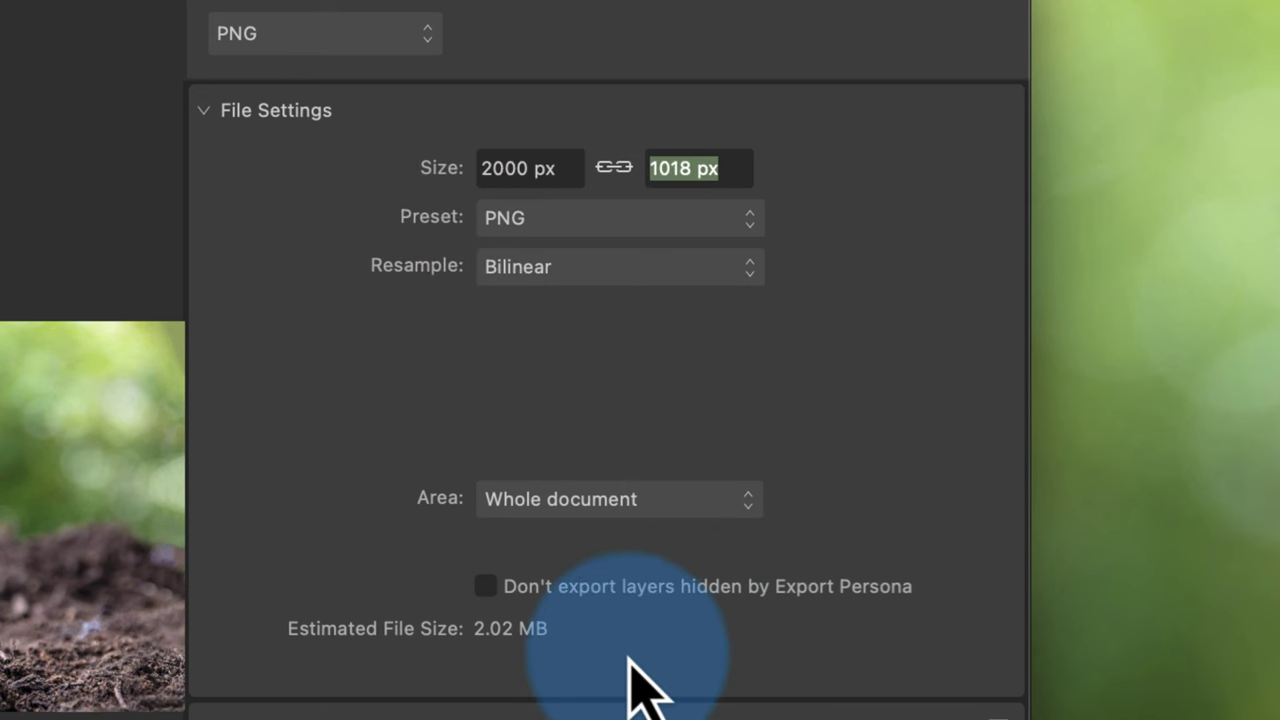
{"action": "key", "text": "shift+Tab"}
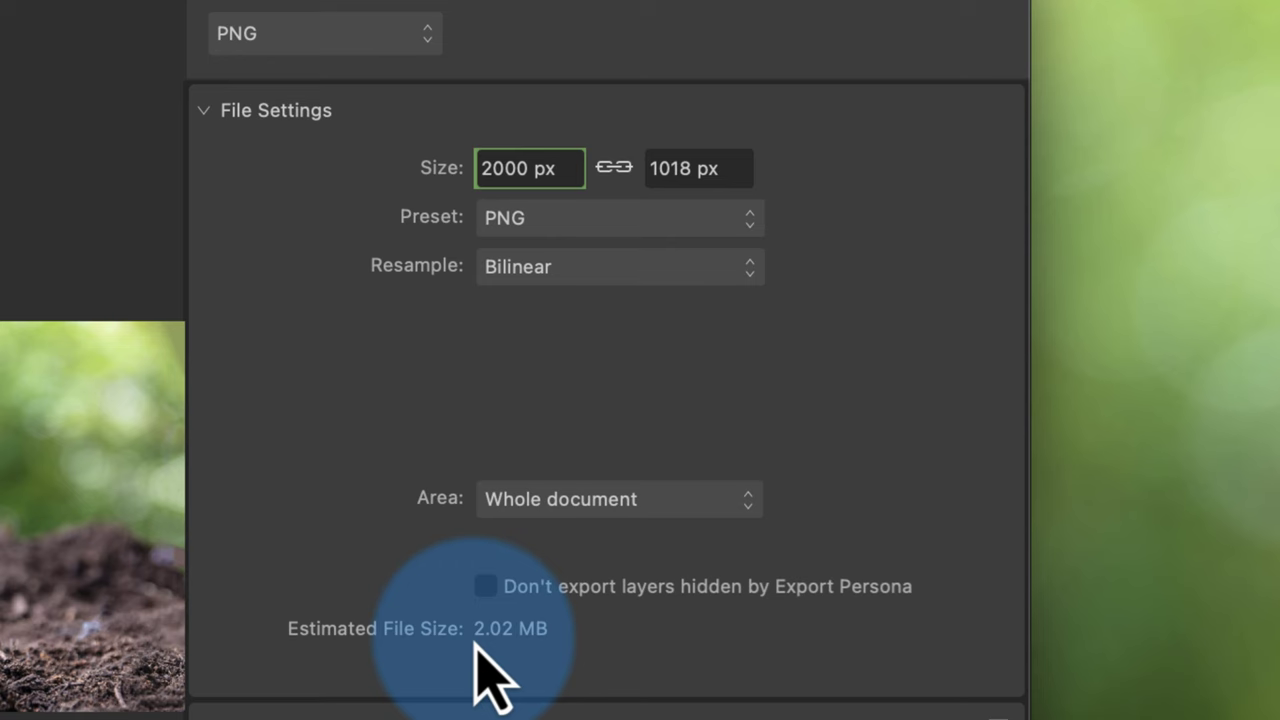
Step: Keep the PNG preset with Bilinear resampling and export the optimized PNG to the Images folder
{"action": "left_click", "coordinate": [514, 246]}
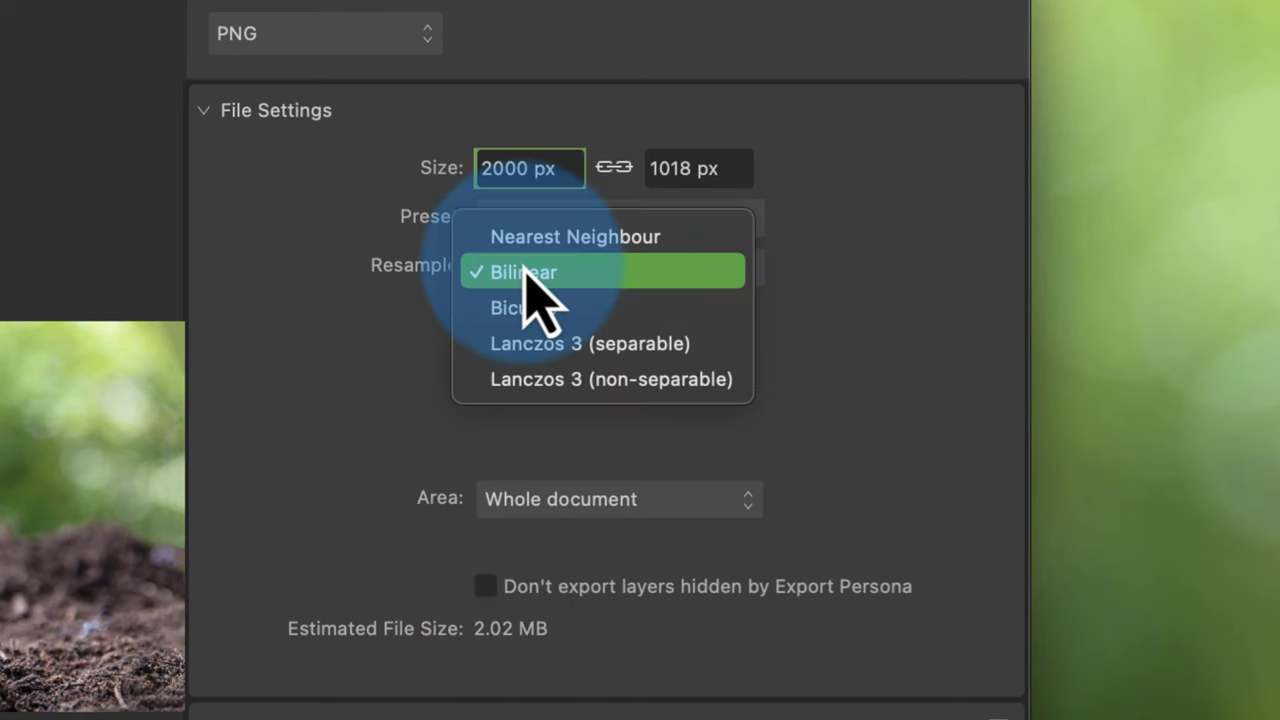
{"action": "left_click", "coordinate": [445, 360]}
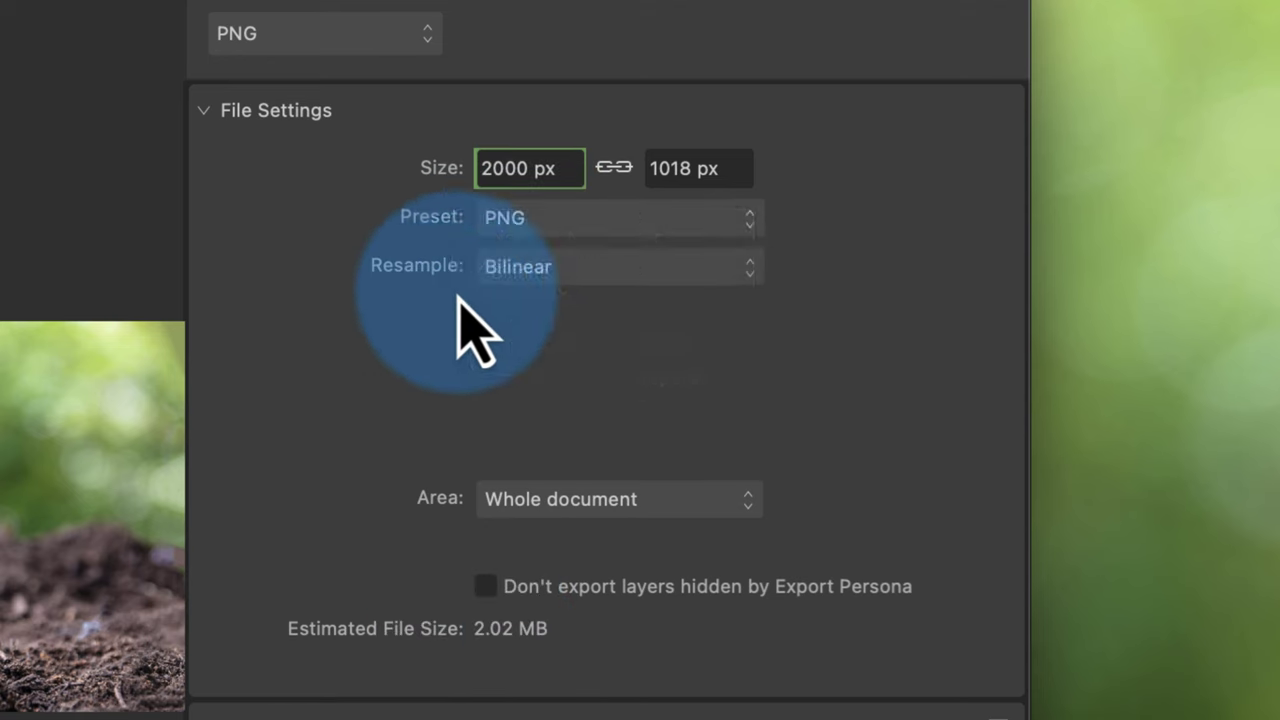
{"action": "left_click", "coordinate": [560, 216]}
{"action": "left_click", "coordinate": [520, 276]}
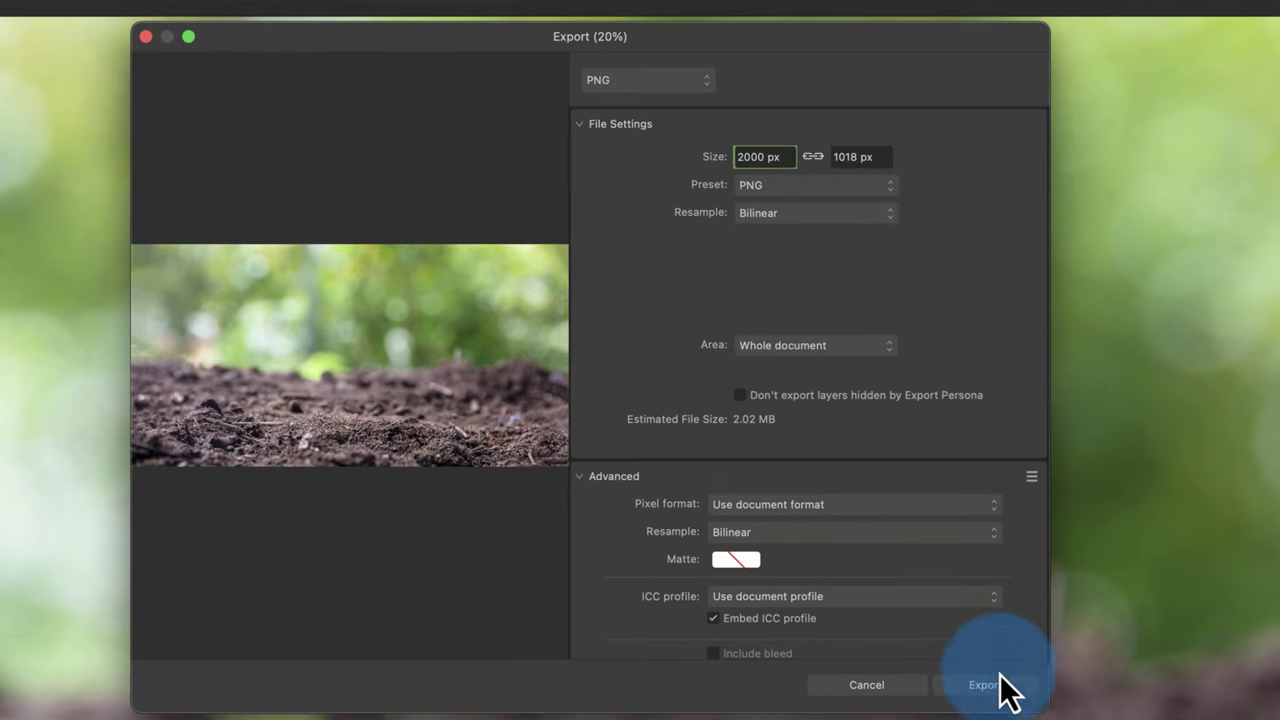
{"action": "left_click", "coordinate": [1003, 688]}
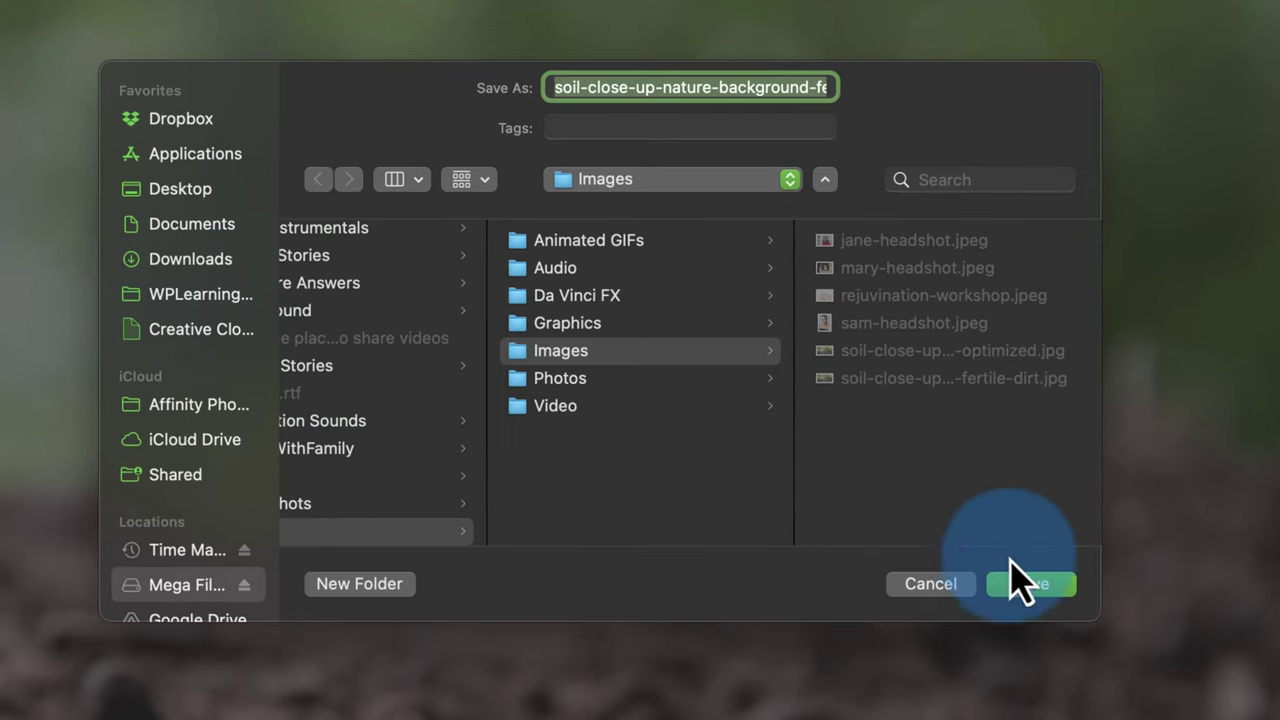
{"action": "left_click", "coordinate": [1018, 583]}
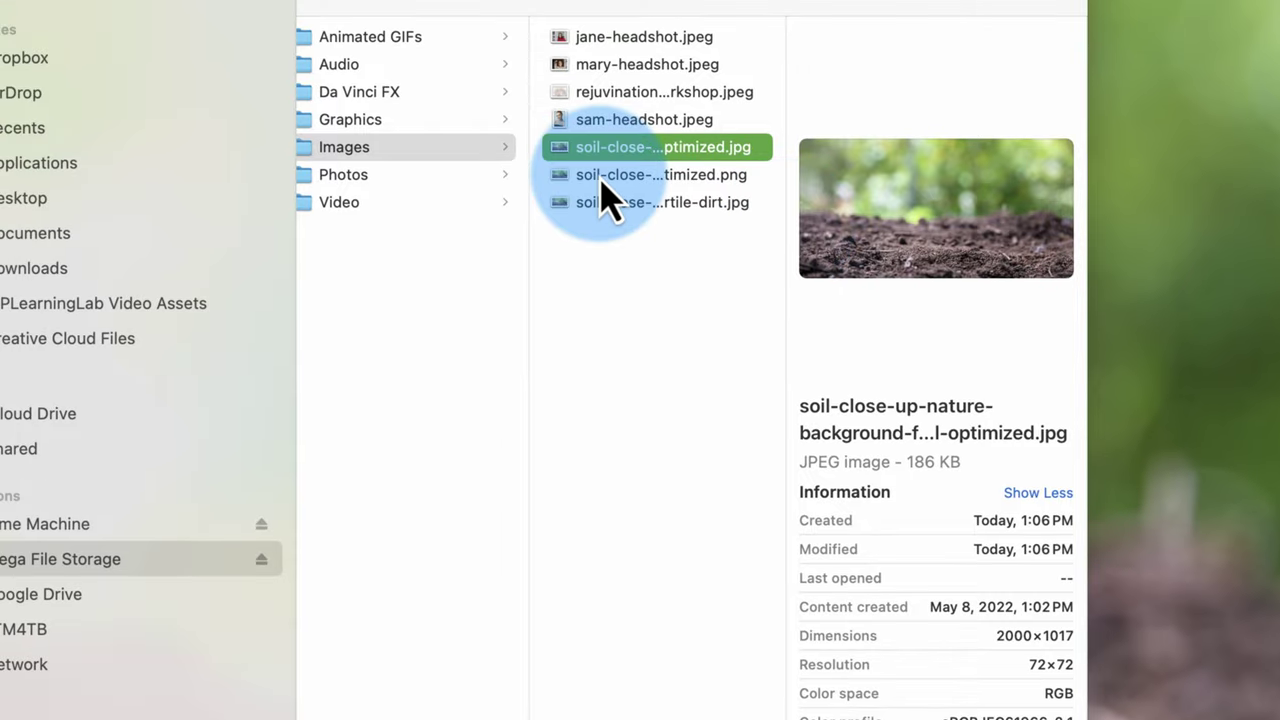
Step: Preview the original soil photo and its optimized PNG and JPG versions in Finder to compare their visual quality
{"action": "left_click", "coordinate": [601, 180]}
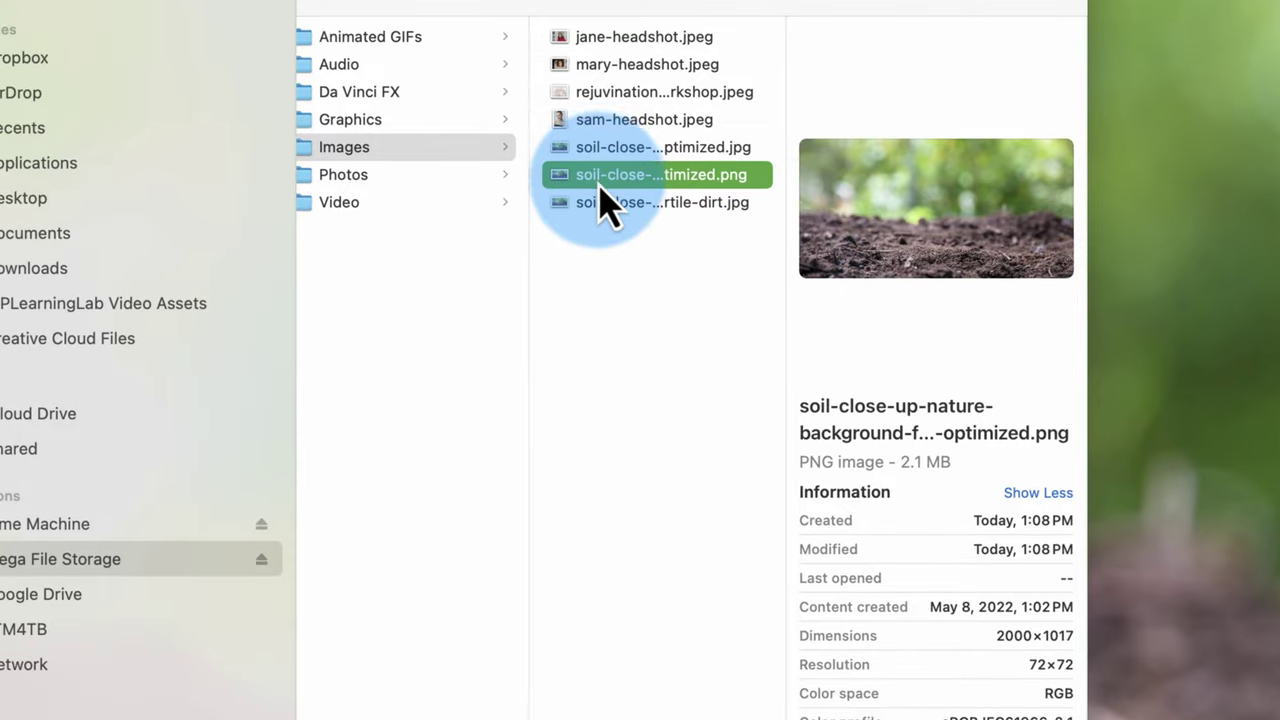
{"action": "left_click", "coordinate": [603, 204]}
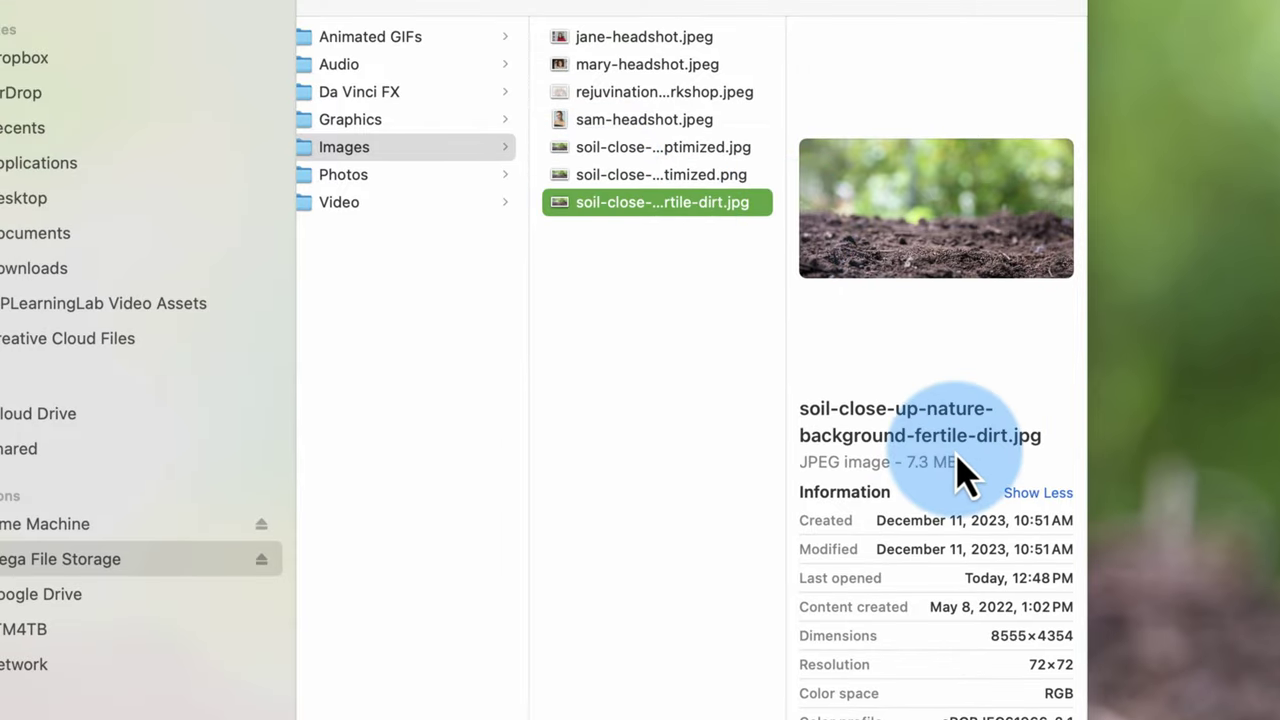
{"action": "double_click", "coordinate": [665, 204]}
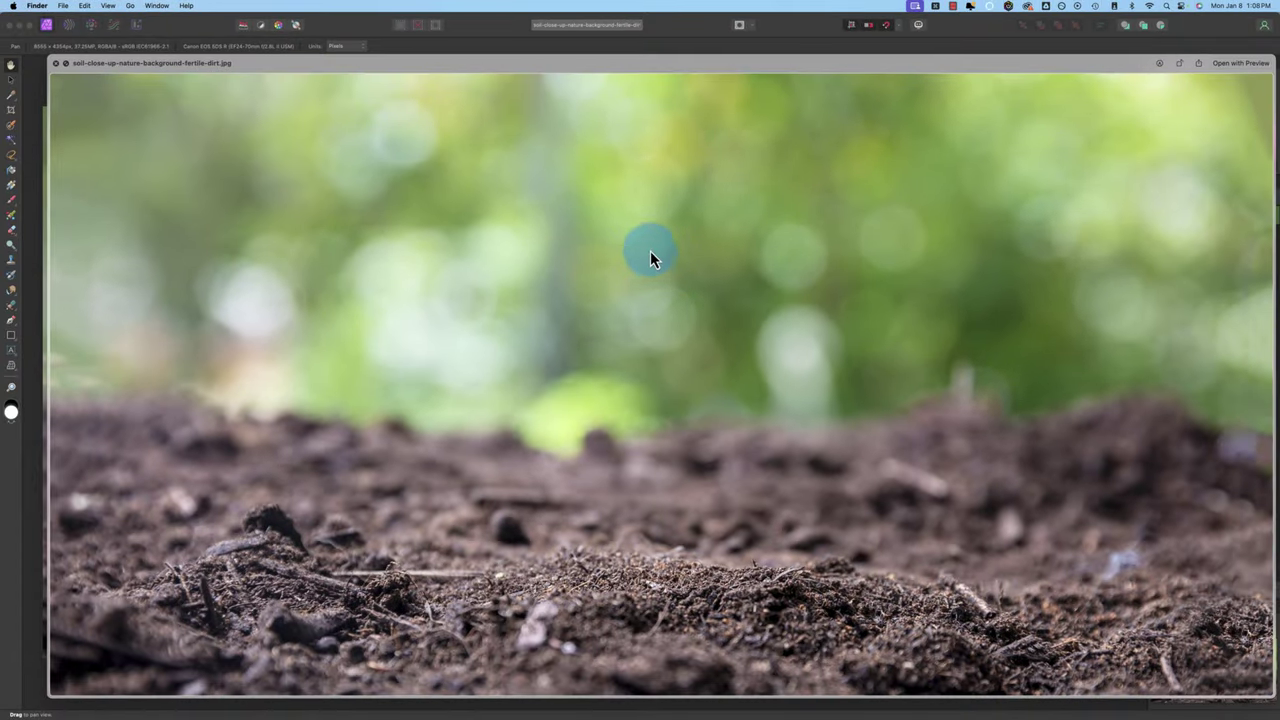
{"action": "key", "text": "Up"}
{"action": "left_click_drag", "start_coordinate": [643, 186], "coordinate": [485, 111]}
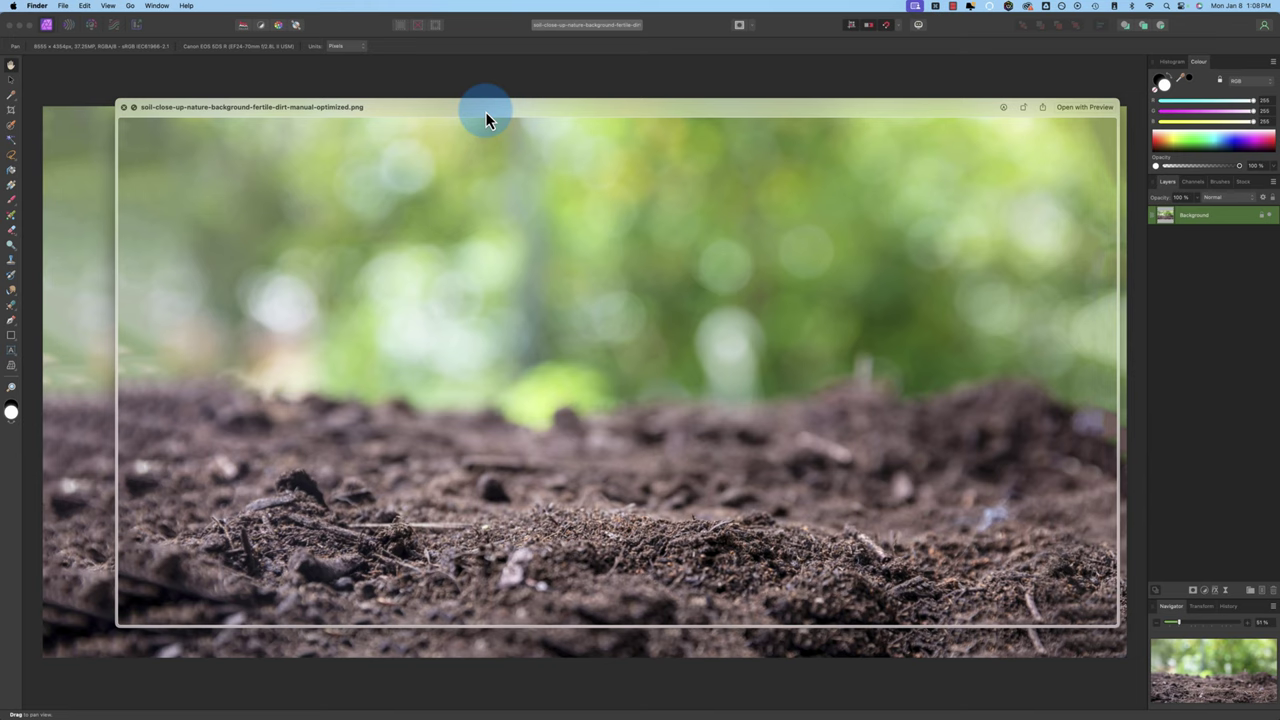
{"action": "double_click", "coordinate": [485, 111]}
{"action": "double_click", "coordinate": [485, 111]}
{"action": "double_click", "coordinate": [485, 111]}
{"action": "double_click", "coordinate": [485, 111]}
{"action": "key", "text": "Down"}
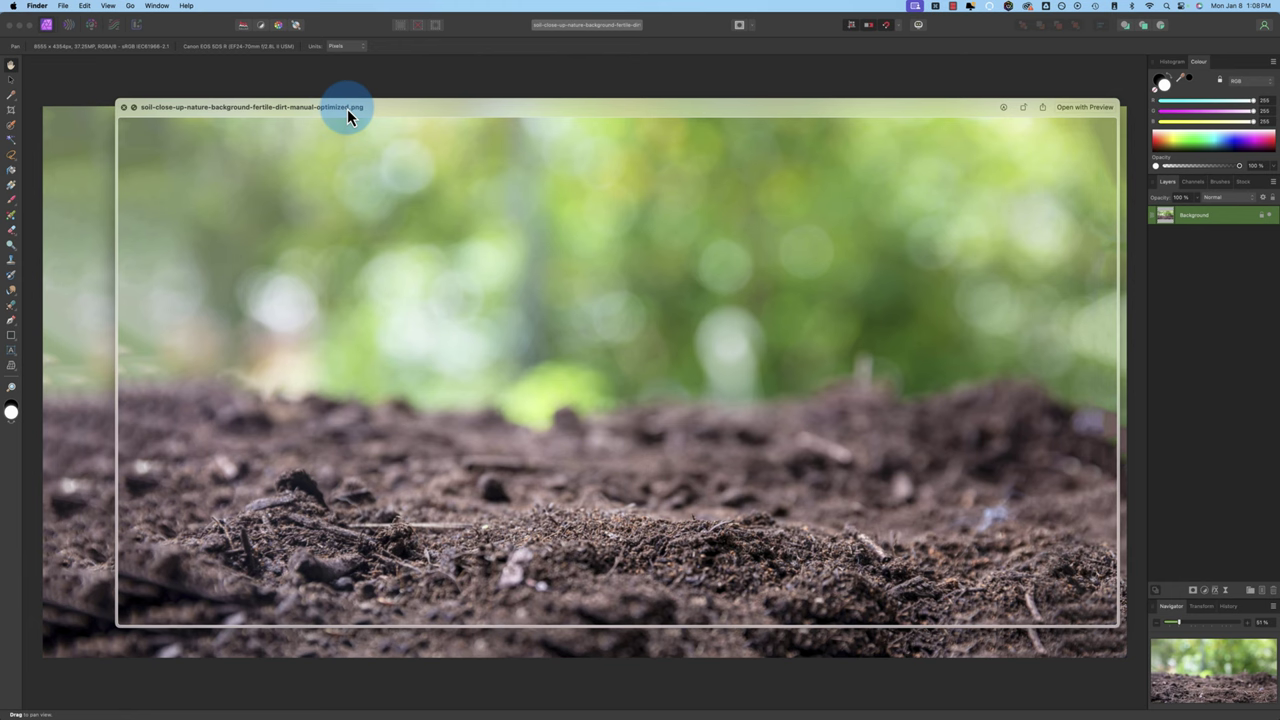
{"action": "key", "text": "space"}
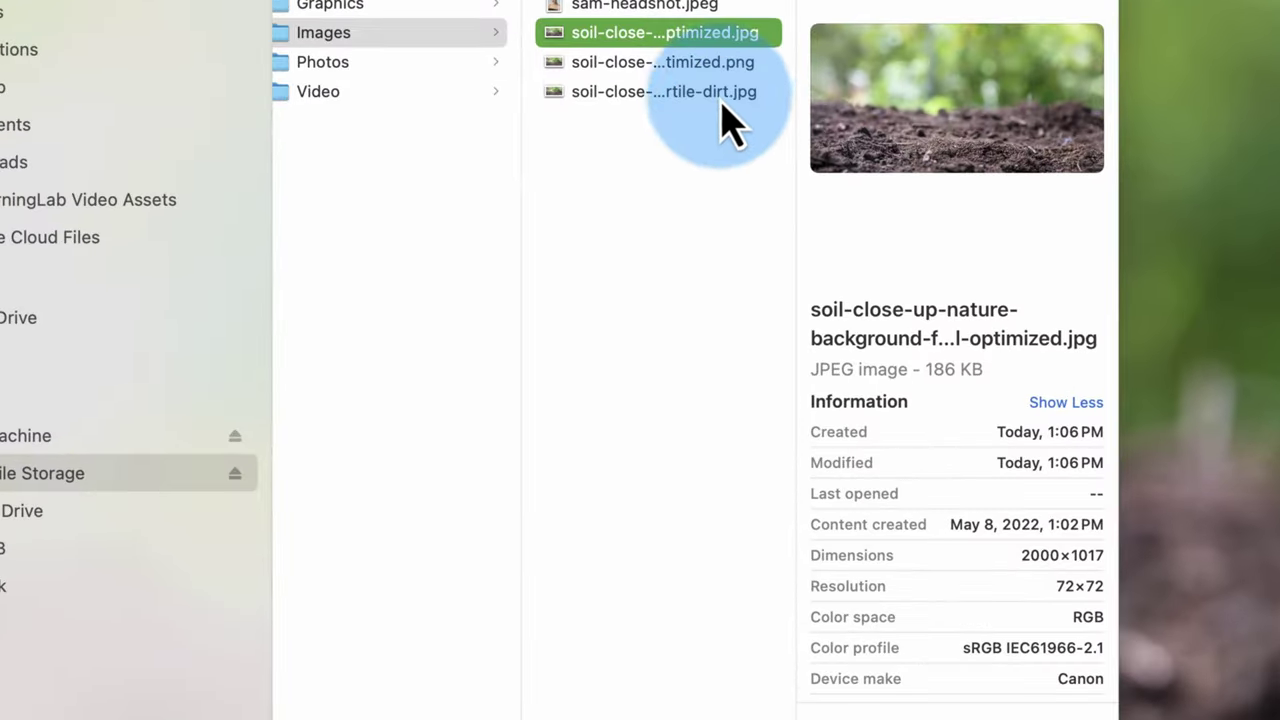
Step: Compare the file sizes of the optimized PNG and the optimized JPG in the Images folder
{"action": "left_click", "coordinate": [715, 66]}
{"action": "left_click_drag", "start_coordinate": [920, 366], "coordinate": [1029, 417]}
{"action": "left_click", "coordinate": [757, 36]}
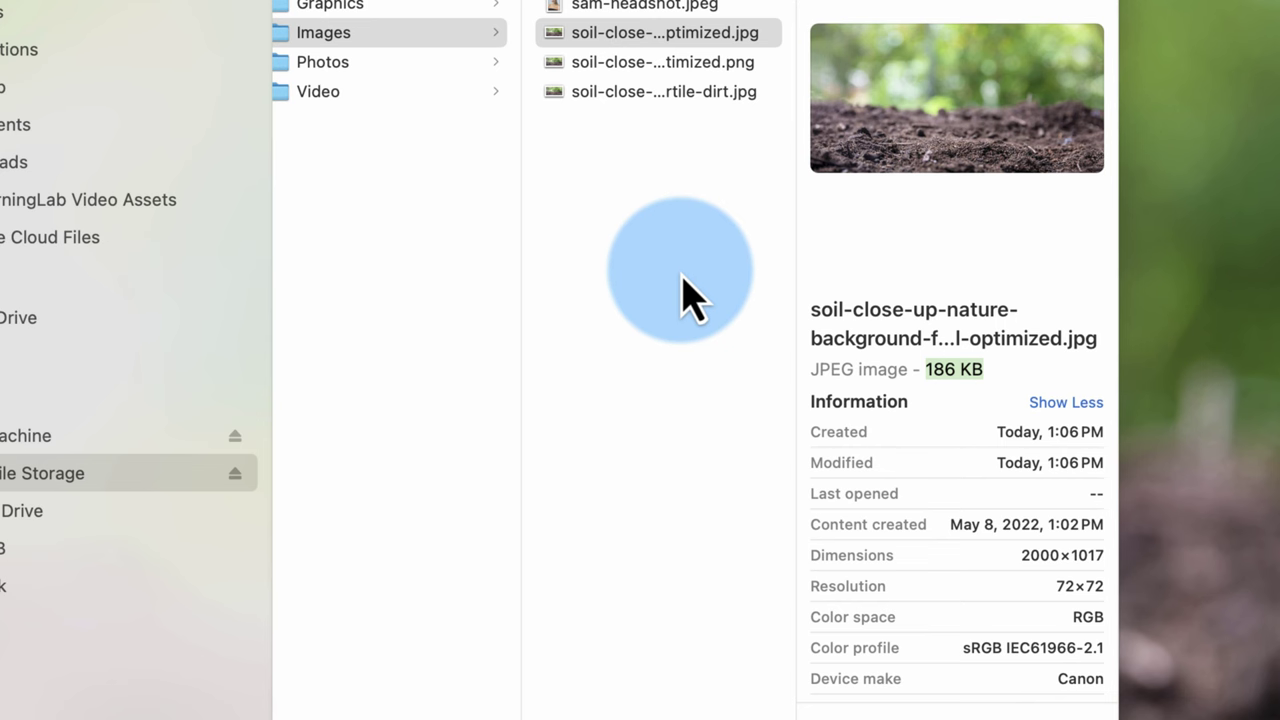
{"action": "left_click", "coordinate": [716, 64]}
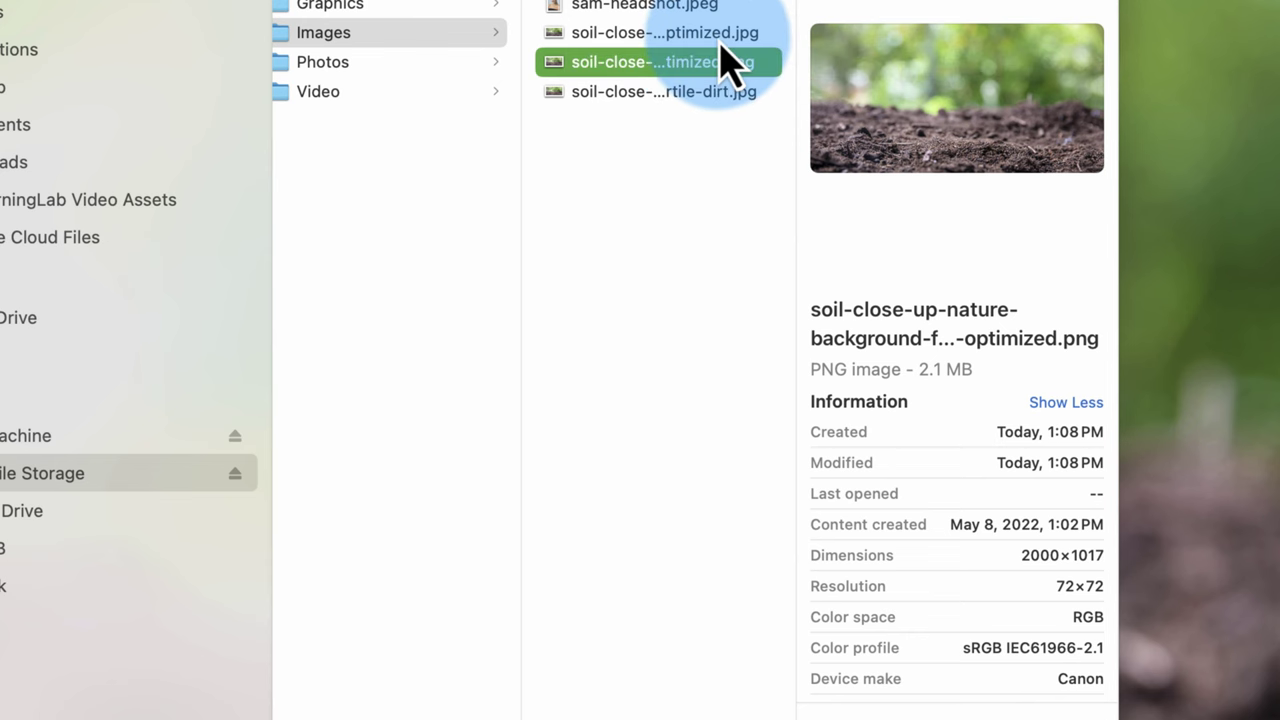
{"action": "left_click", "coordinate": [721, 40]}
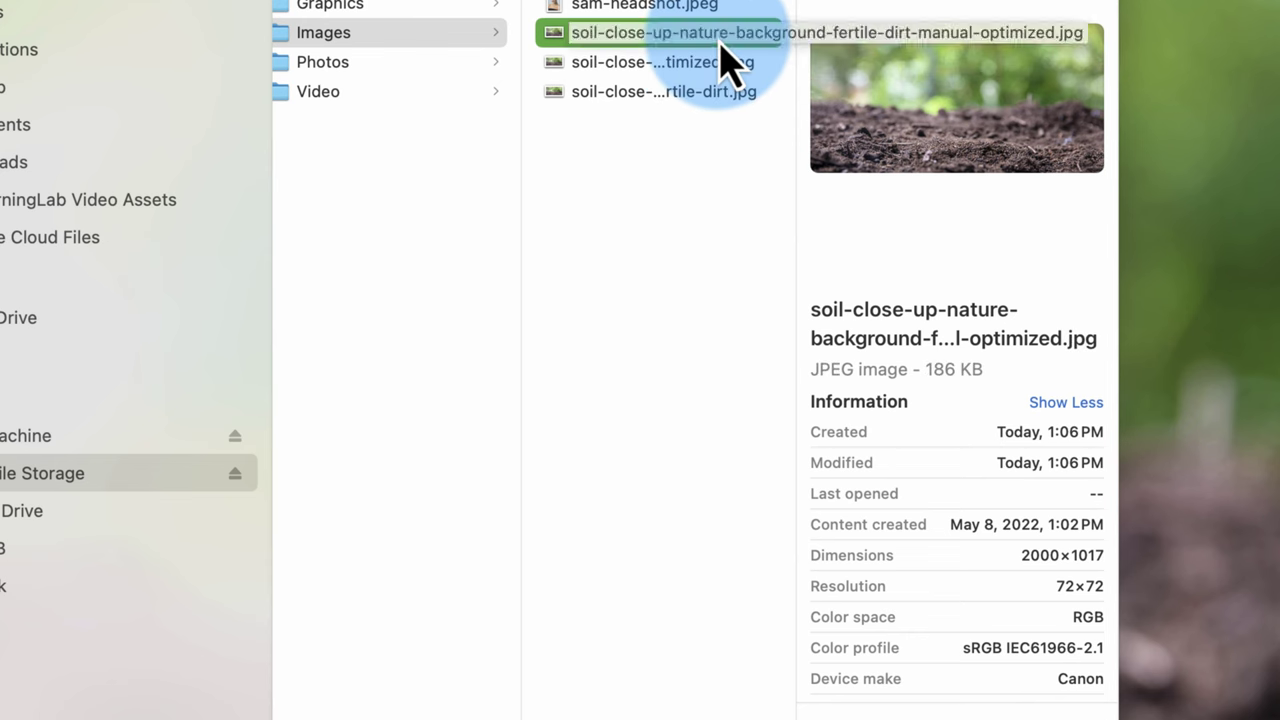
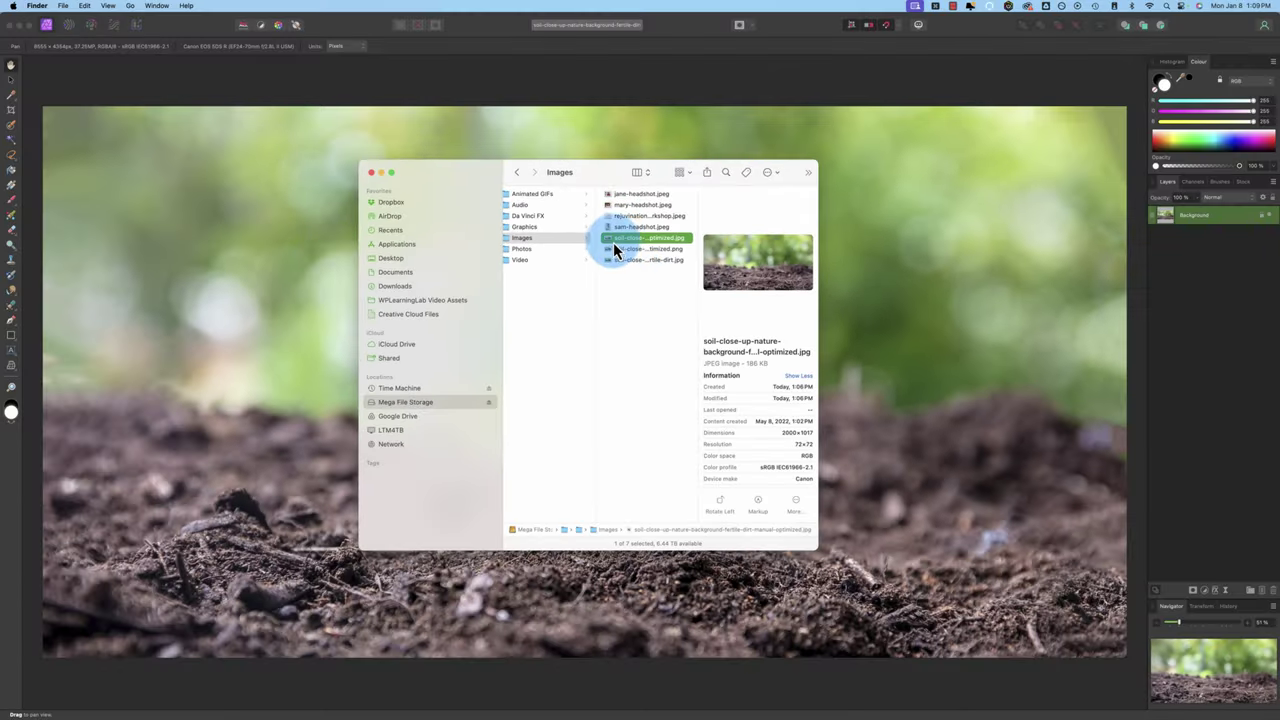
Step: Upload soil-close-up-nature-background-fertile-dirt-manual-optimized.jpg to the WordPress media uploader in Chrome
{"action": "key", "text": "super+Tab"}
{"action": "key", "text": "super+Tab"}
{"action": "key", "text": "super+Tab"}
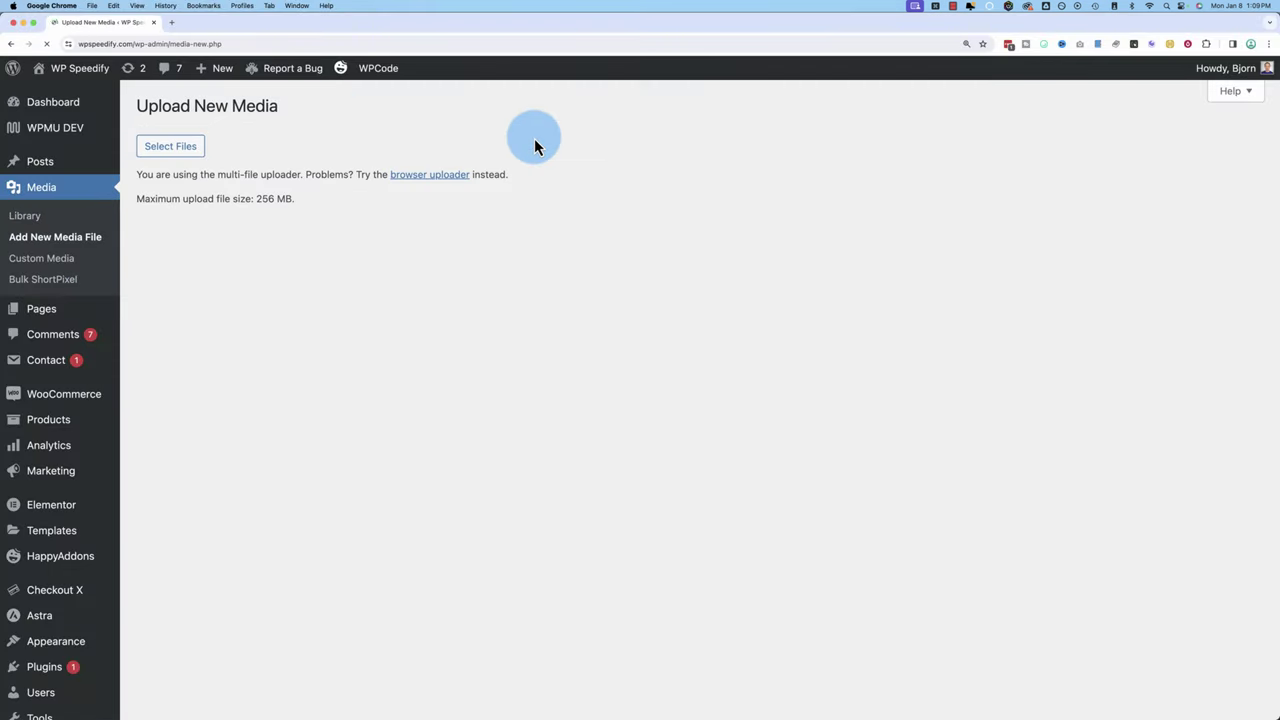
{"action": "key", "text": "super+Tab"}
{"action": "left_click_drag", "start_coordinate": [635, 235], "coordinate": [847, 195]}
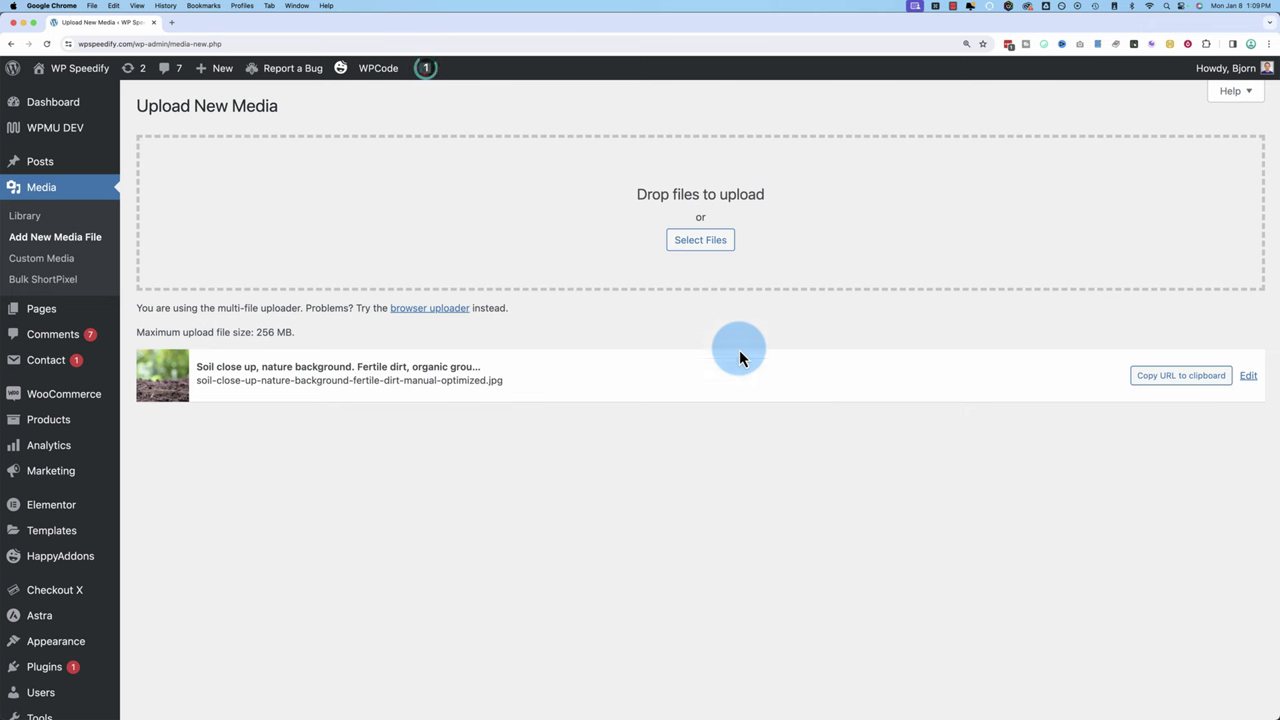
Step: Pause ShortPixel's processing and cancel the queued optimization of the uploaded soil image in the Media Library
{"action": "left_click", "coordinate": [430, 69]}
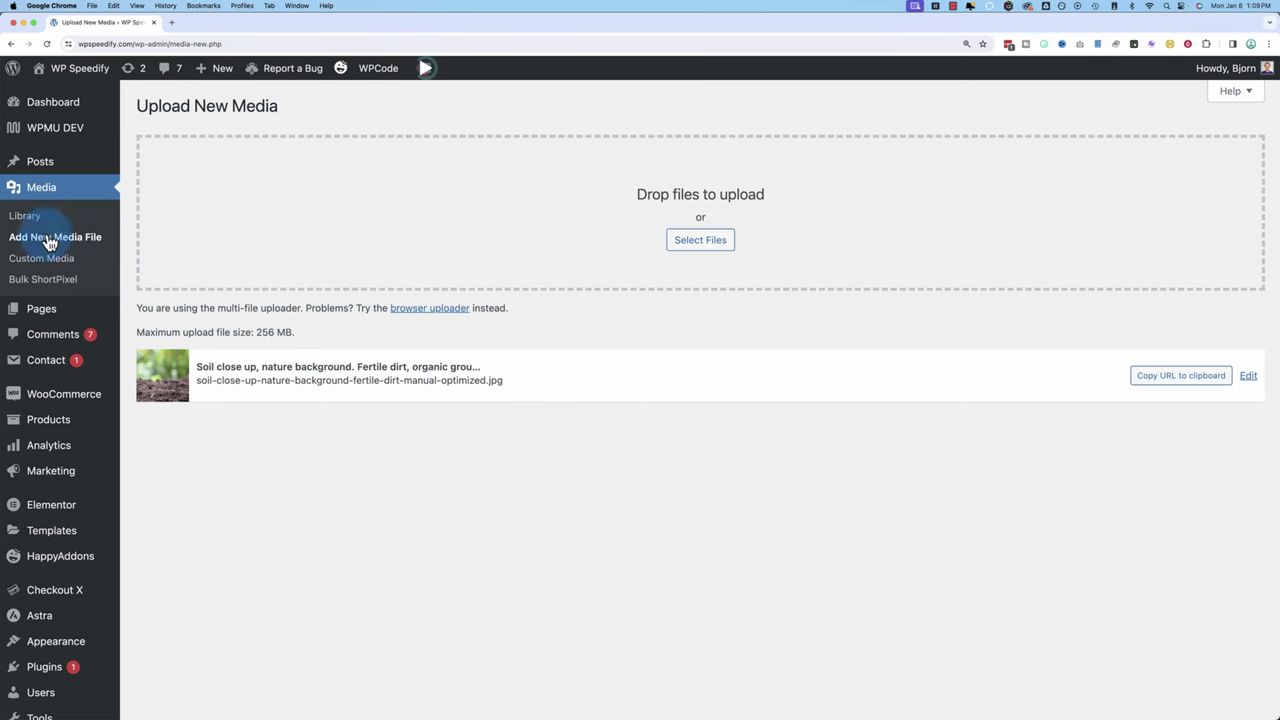
{"action": "left_click", "coordinate": [24, 217]}
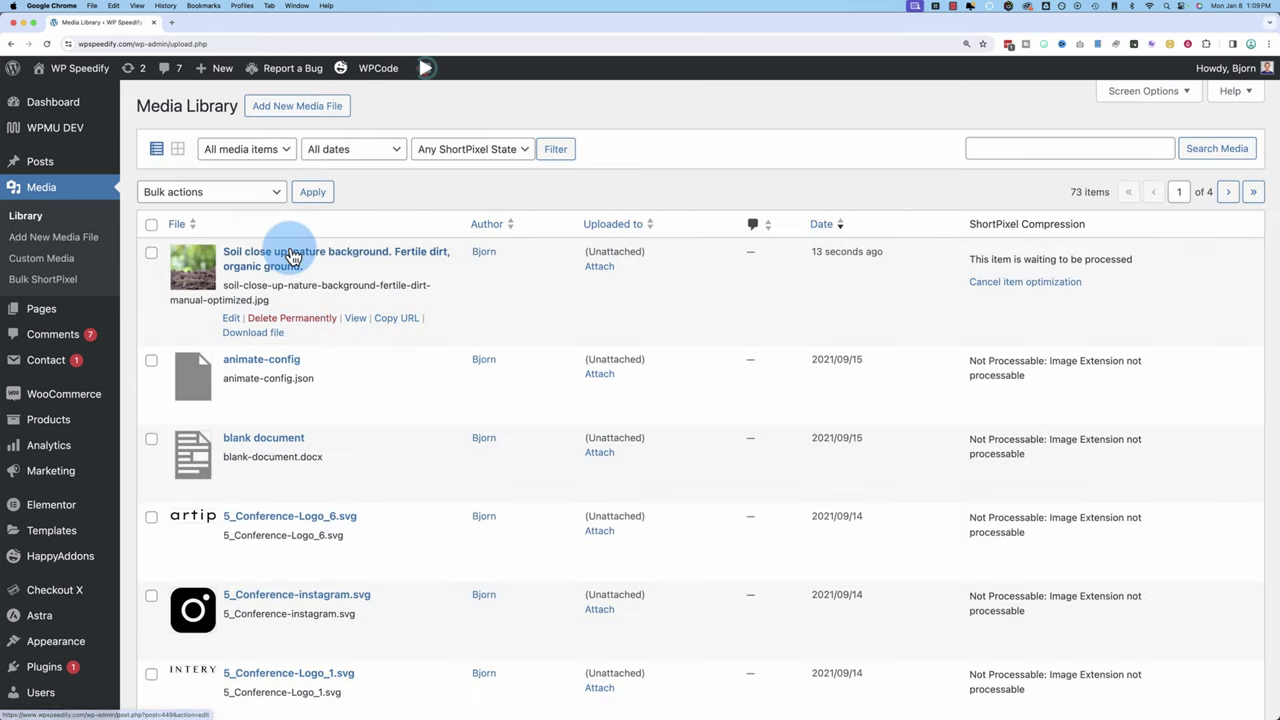
{"action": "left_click", "coordinate": [1018, 283]}
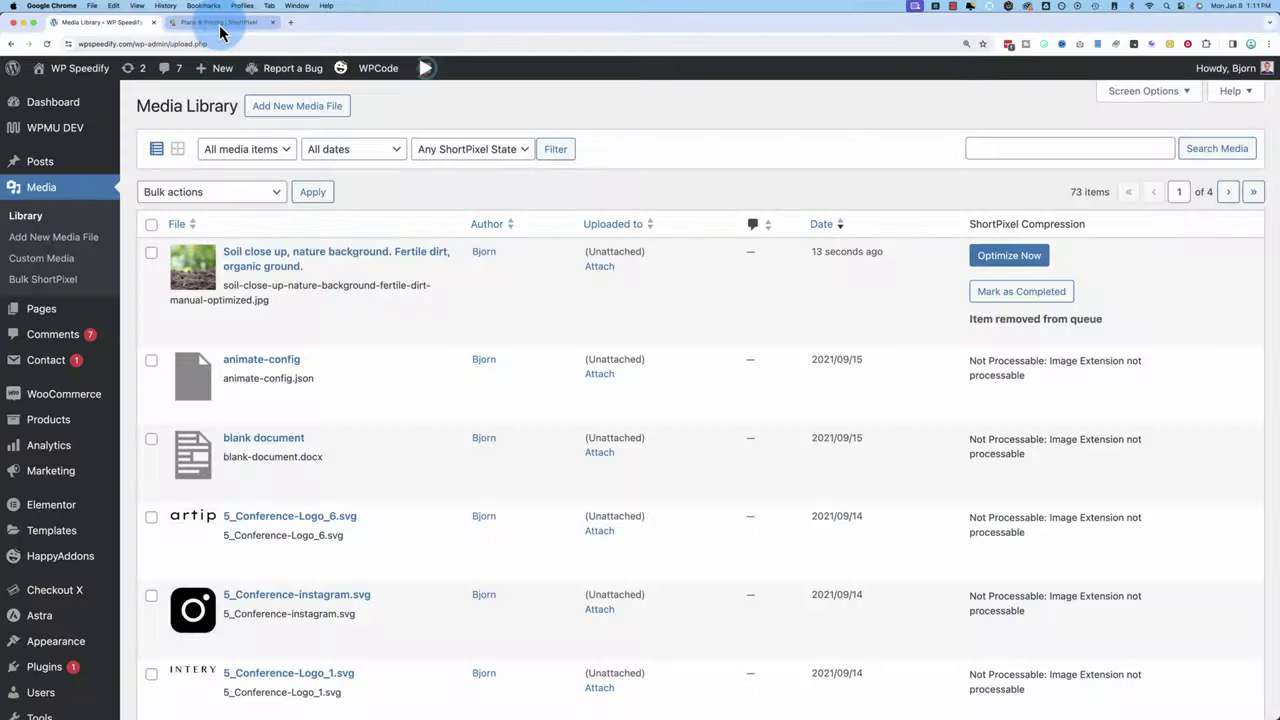
Step: Examine the free monthly plan and its credits on the ShortPixel Plans & Pricing page
{"action": "left_click", "coordinate": [220, 22]}
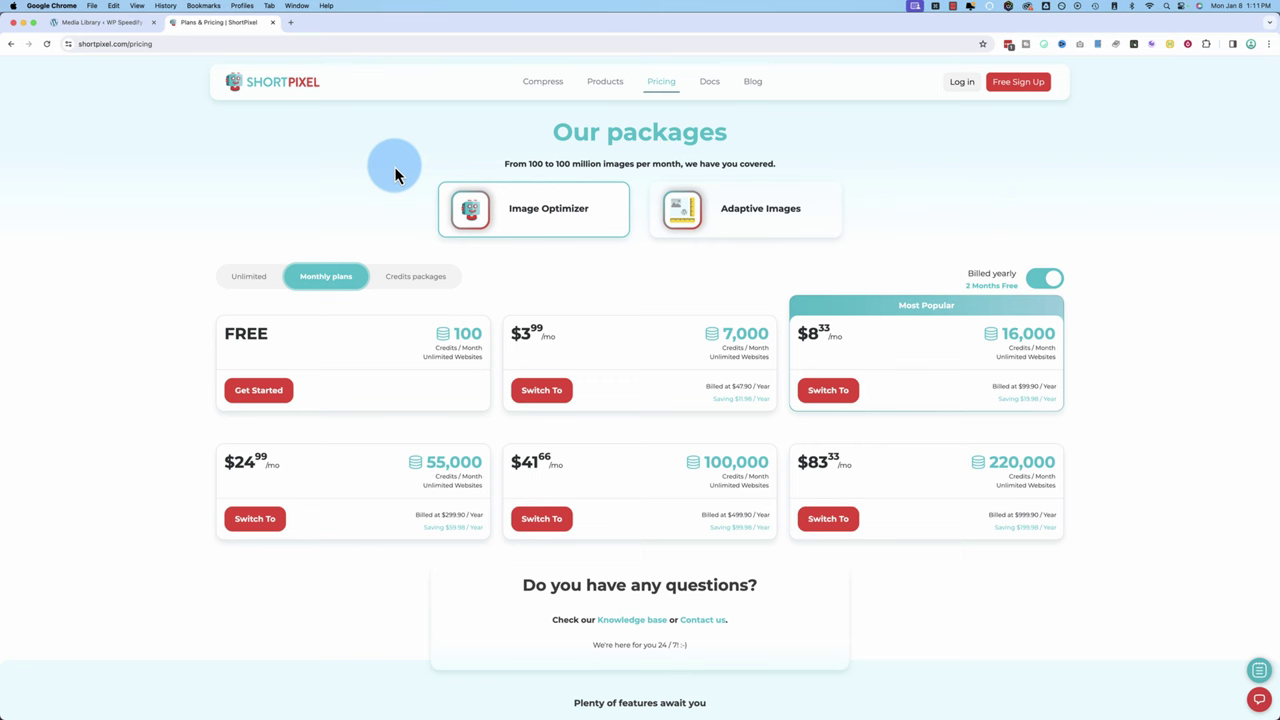
{"action": "key", "text": "super+plus"}
{"action": "key", "text": "super+plus"}
{"action": "key", "text": "super+plus"}
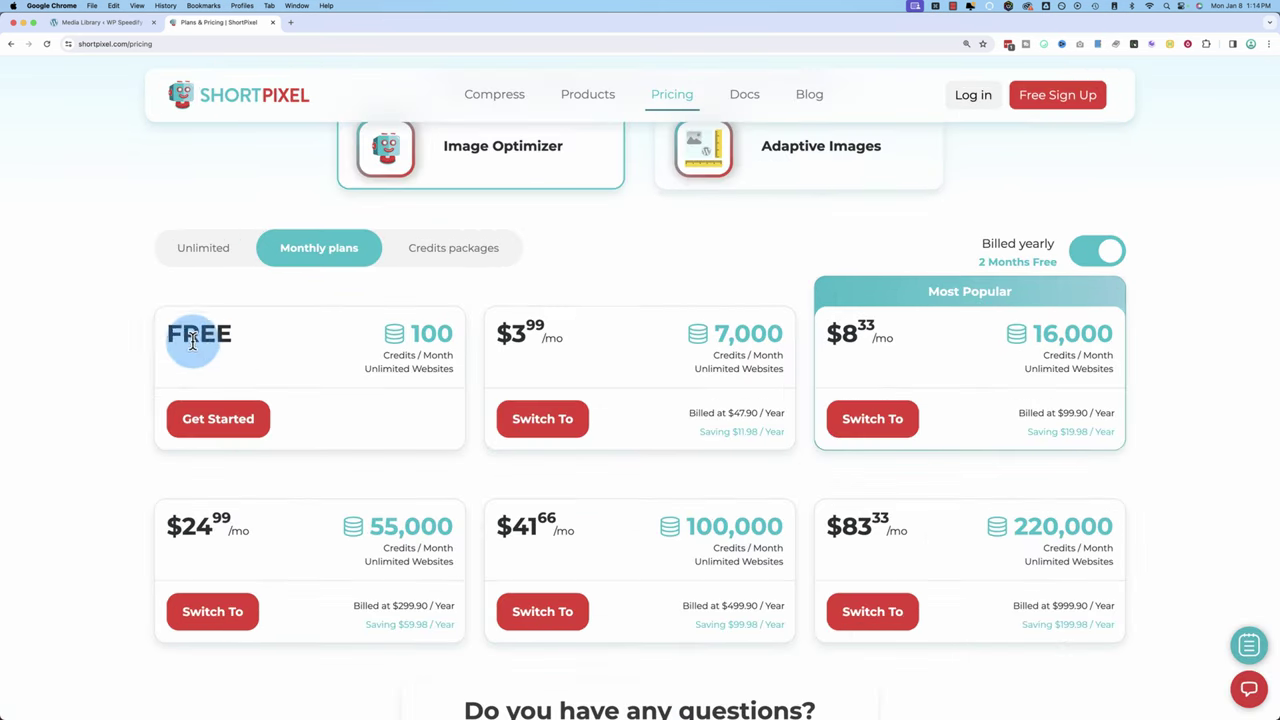
{"action": "left_click_drag", "start_coordinate": [171, 329], "coordinate": [467, 374]}
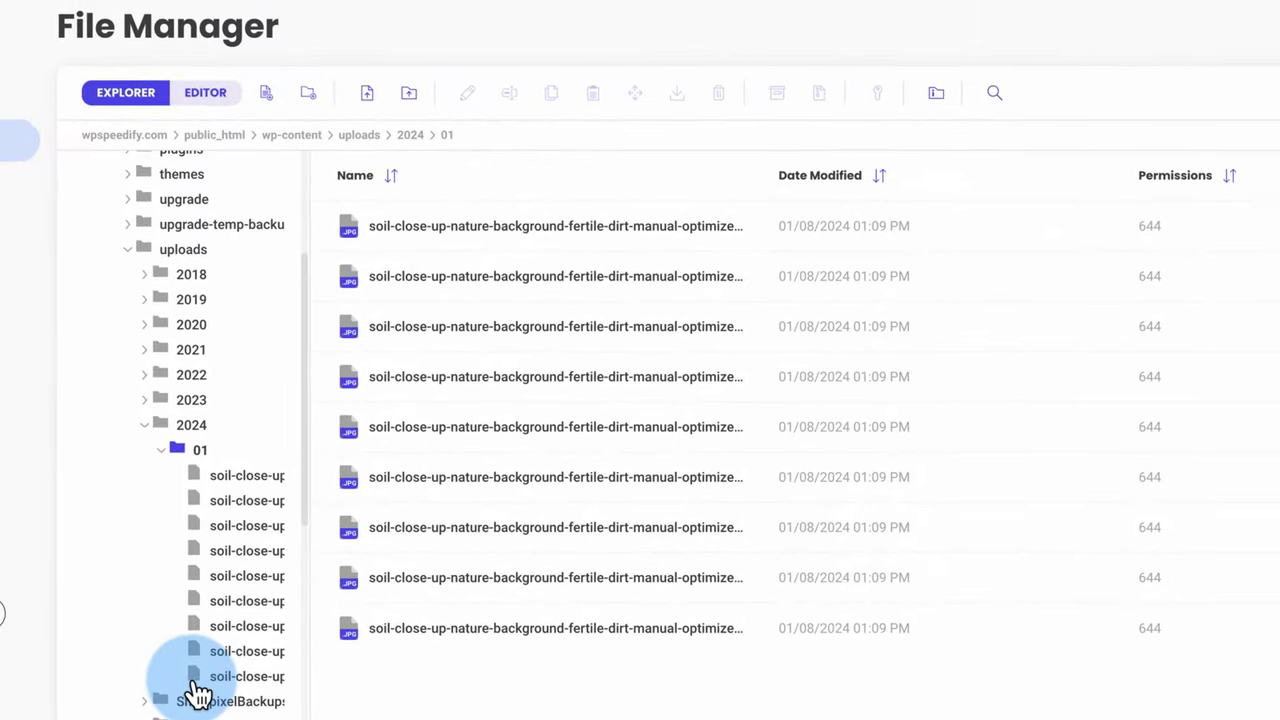
Step: Examine the soil image files generated in the uploads/2024/01 folder and their place in the site's folder tree
{"action": "scroll", "coordinate": [197, 690], "scroll_direction": "up", "scroll_amount": 5}
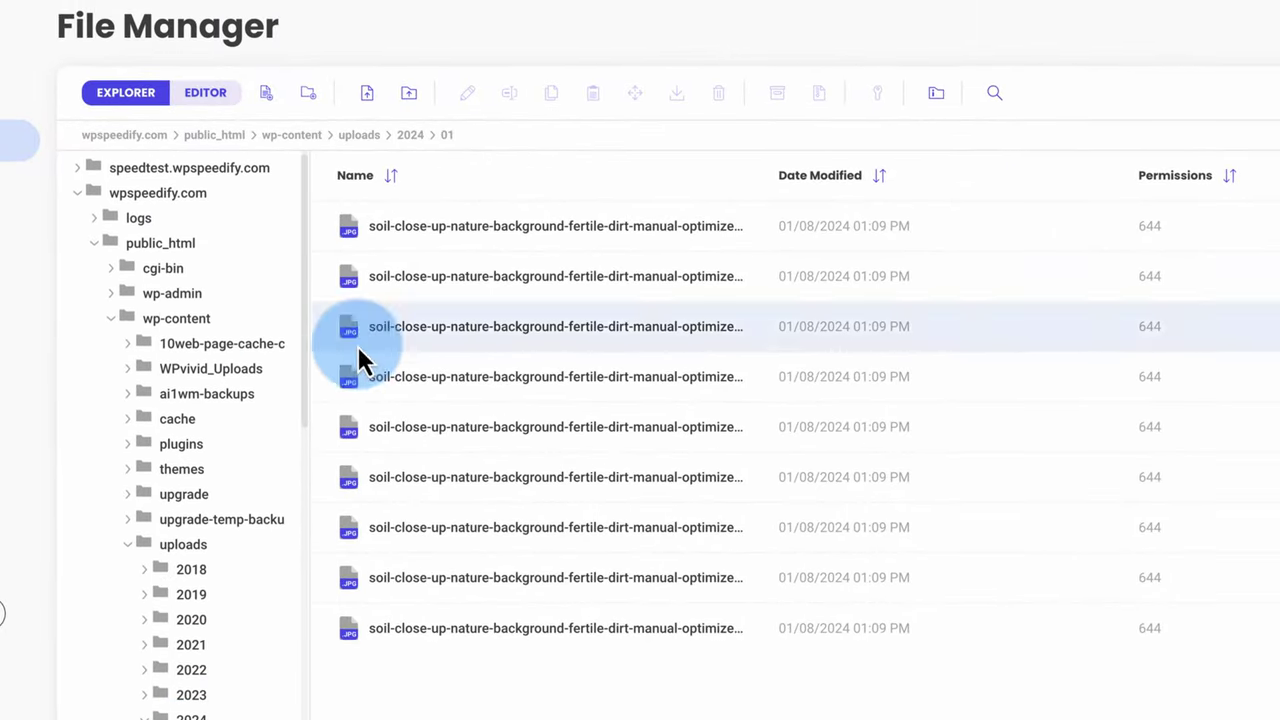
{"action": "scroll", "coordinate": [175, 365], "scroll_direction": "down", "scroll_amount": 1}
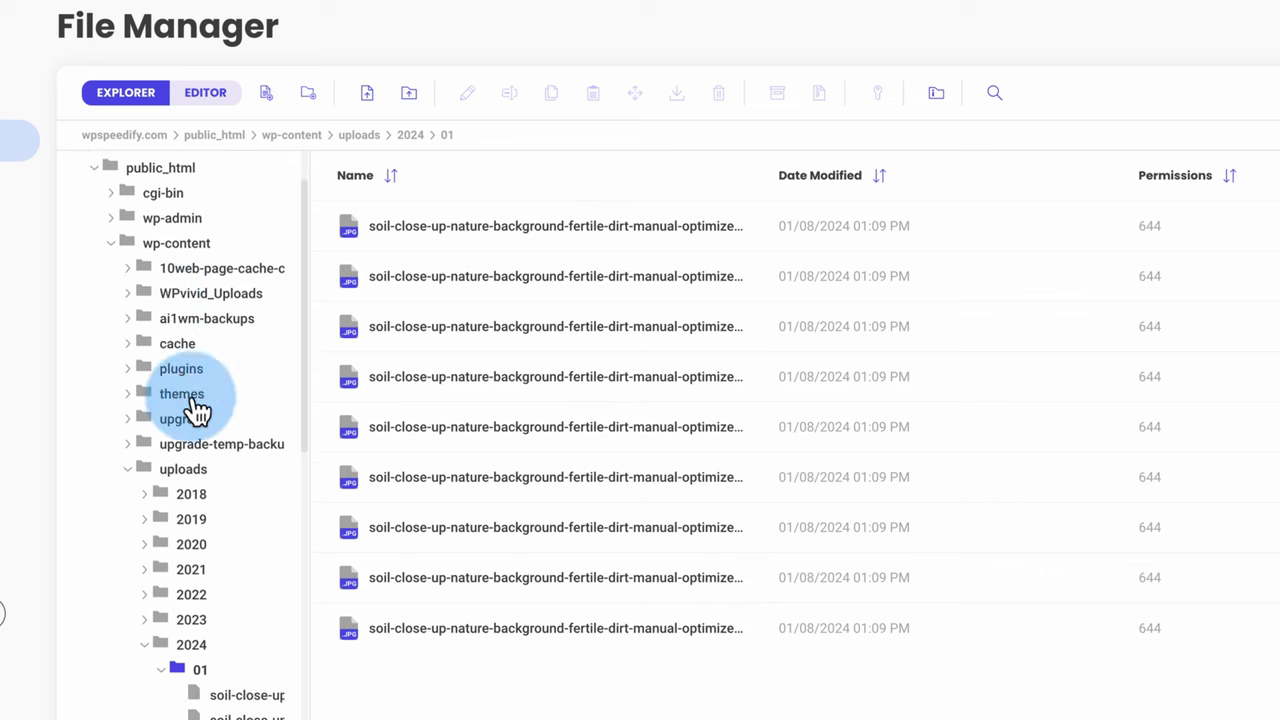
{"action": "scroll", "coordinate": [186, 475], "scroll_direction": "down", "scroll_amount": 2}
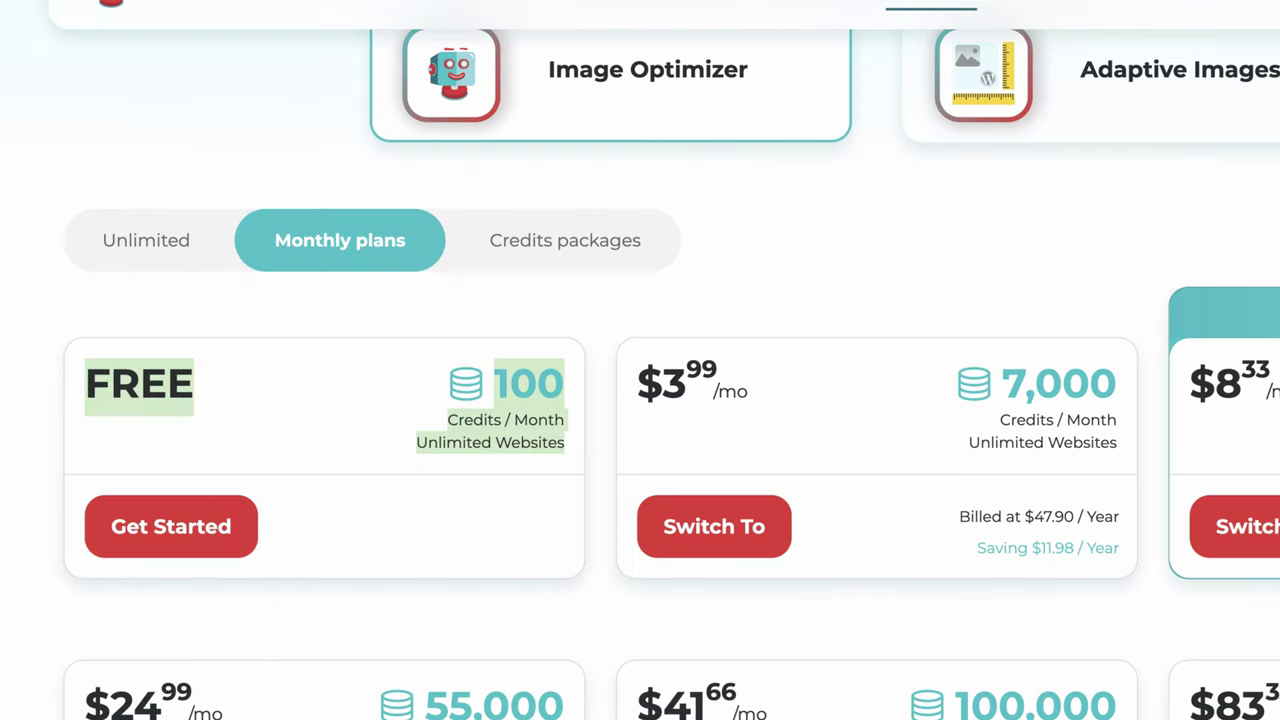
Step: Review the monthly credit allowance of the free plan on ShortPixel's pricing page
{"action": "left_click_drag", "start_coordinate": [496, 380], "coordinate": [533, 380]}
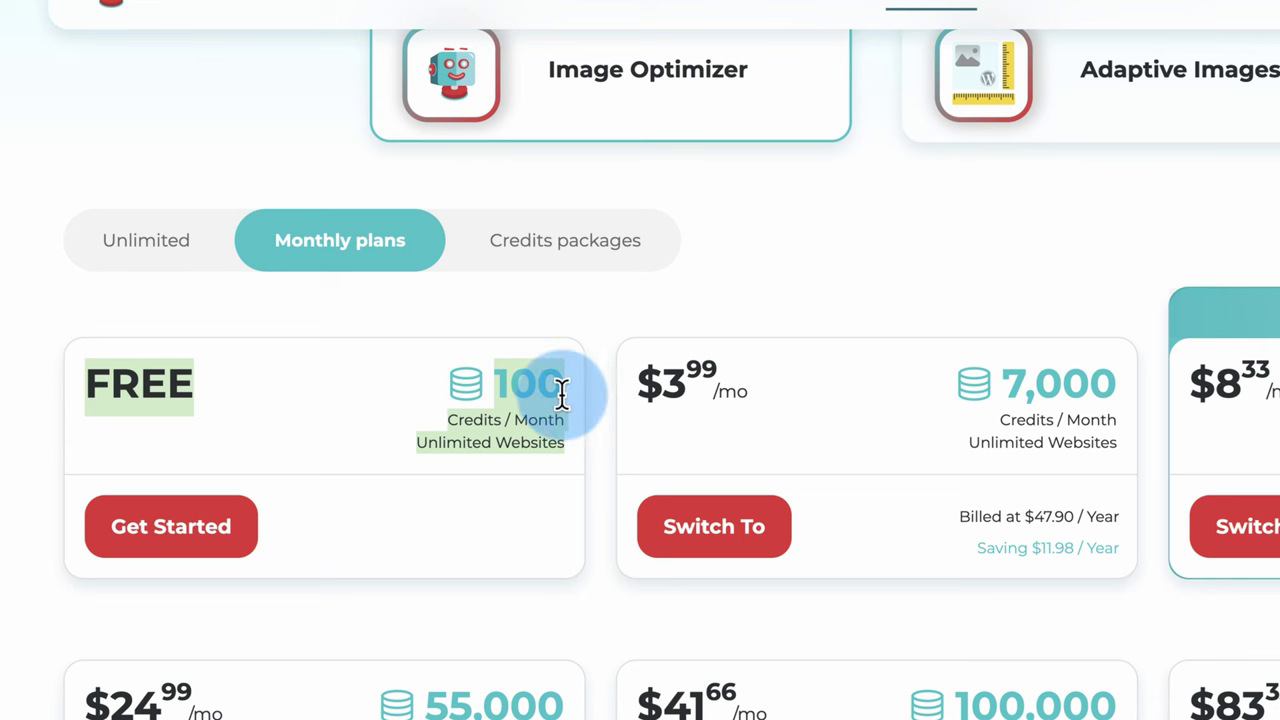
{"action": "left_click_drag", "start_coordinate": [563, 393], "coordinate": [505, 390]}
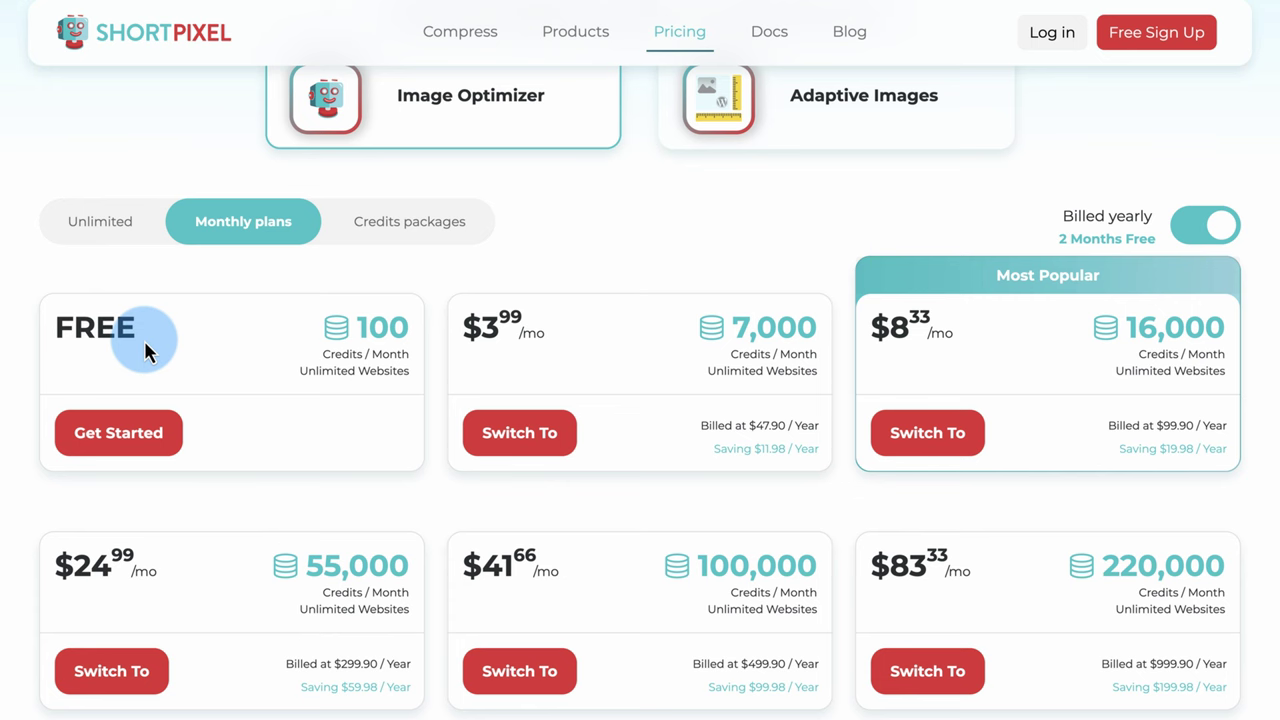
Step: Open the ShortPixel affiliate link in a new incognito window and show the monthly plans
{"action": "key", "text": "ctrl+shift+n"}
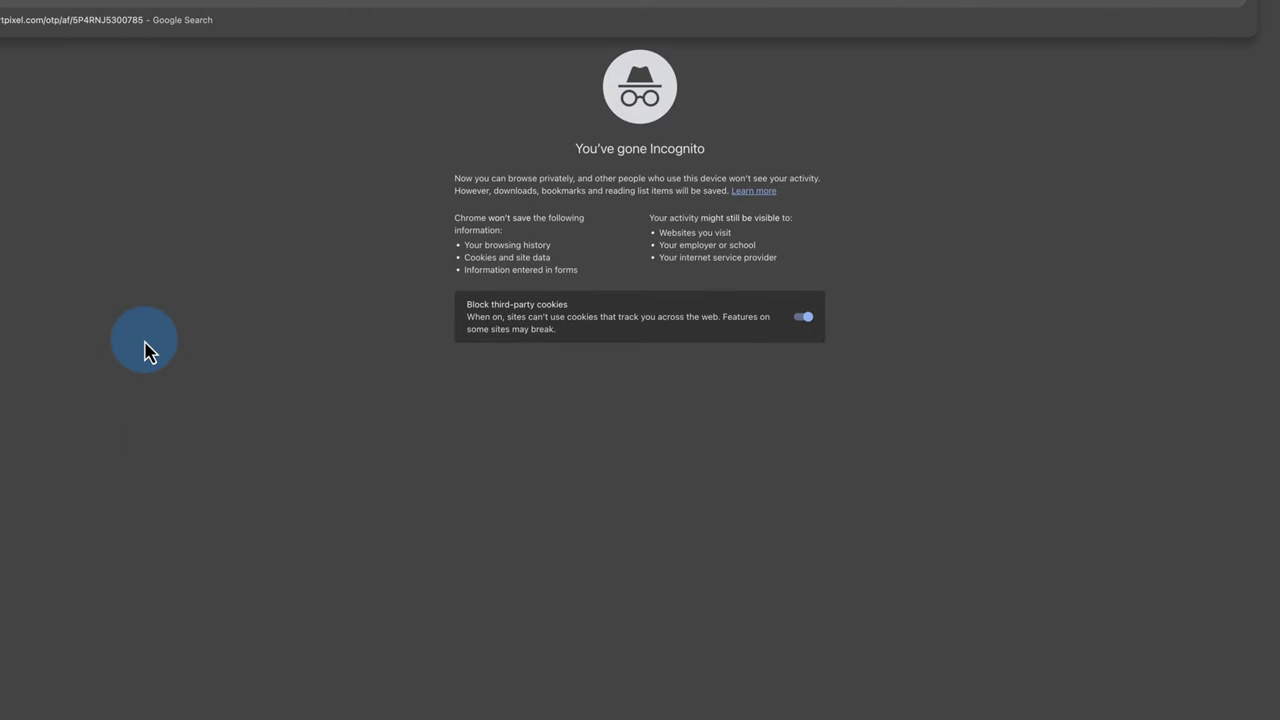
{"action": "key", "text": "Return"}
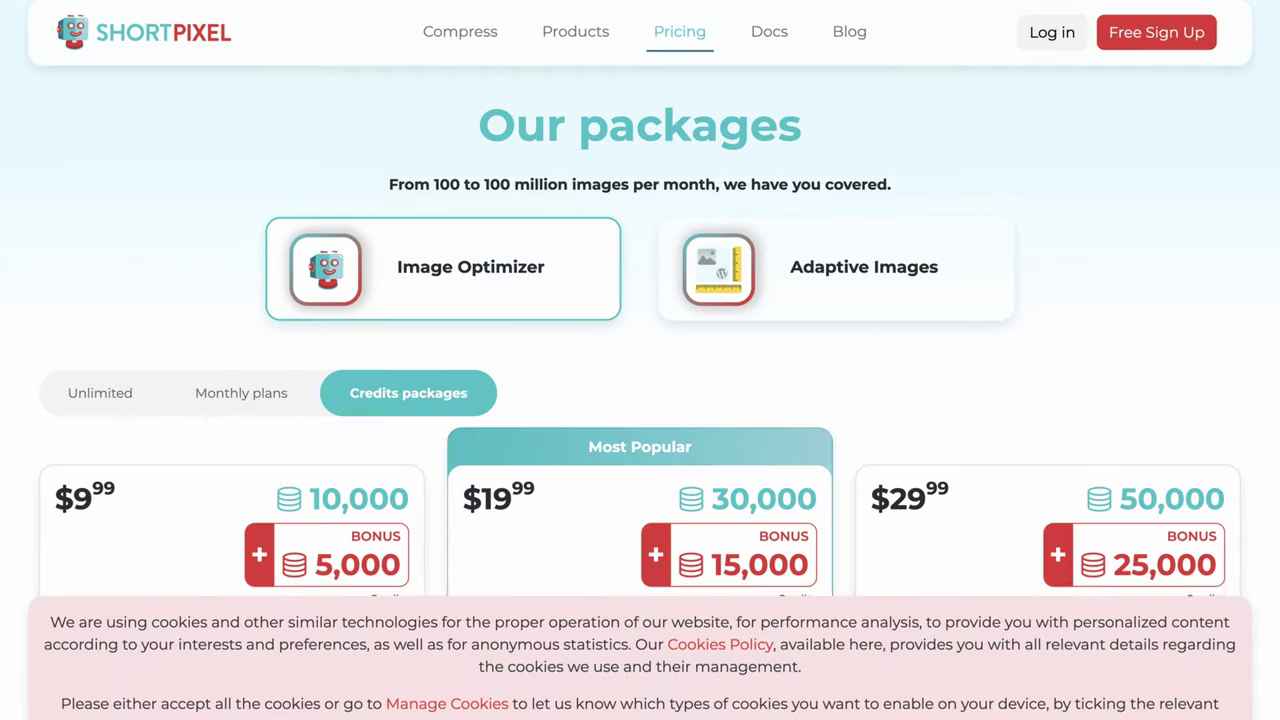
{"action": "scroll", "coordinate": [299, 490], "scroll_direction": "down", "scroll_amount": 1}
{"action": "scroll", "coordinate": [299, 497], "scroll_direction": "down", "scroll_amount": 1}
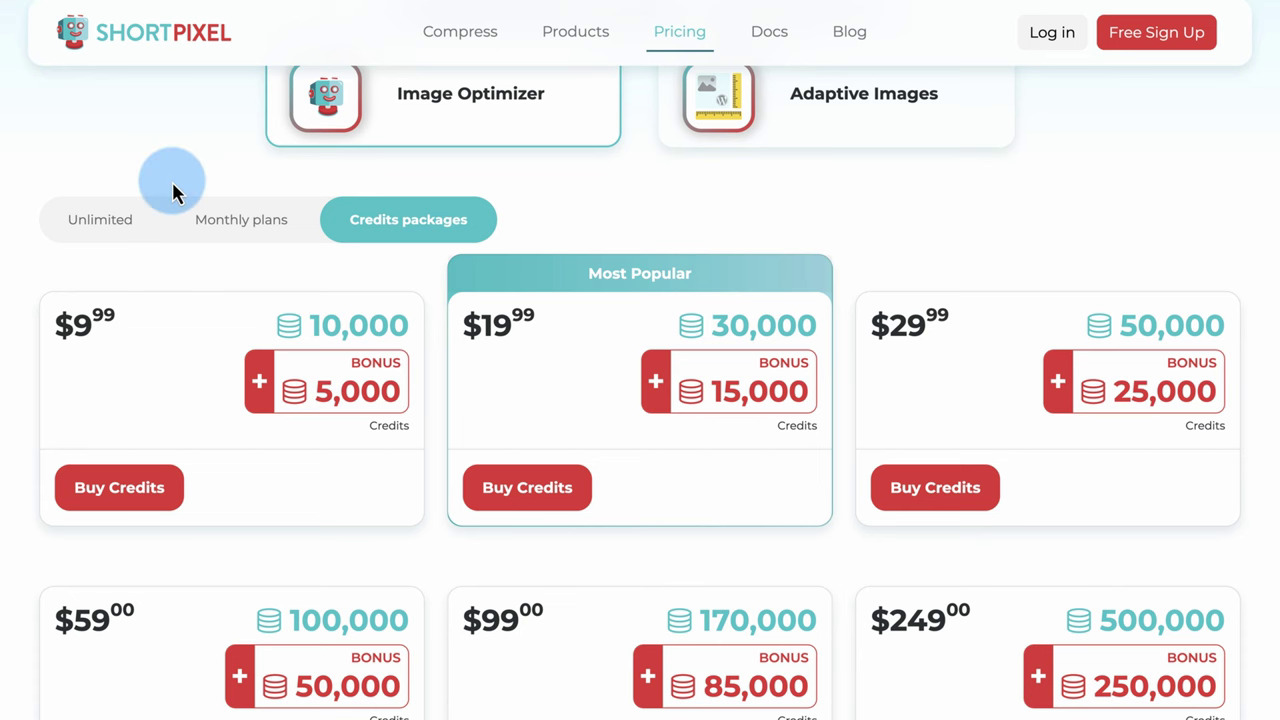
{"action": "left_click", "coordinate": [241, 238]}
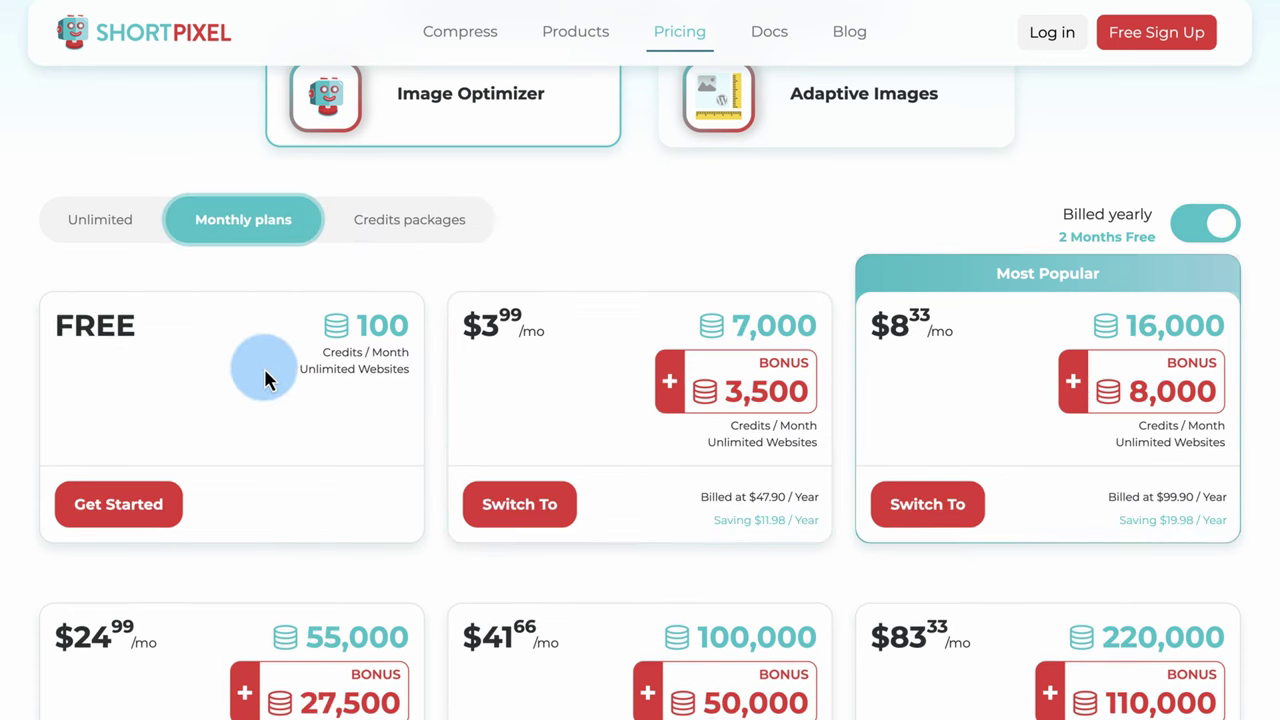
Step: Examine the price, monthly credits and bonus credits of the $3.99 ShortPixel plan against the other monthly plans
{"action": "left_click_drag", "start_coordinate": [101, 312], "coordinate": [553, 325]}
{"action": "scroll", "coordinate": [548, 315], "scroll_direction": "down", "scroll_amount": 3}
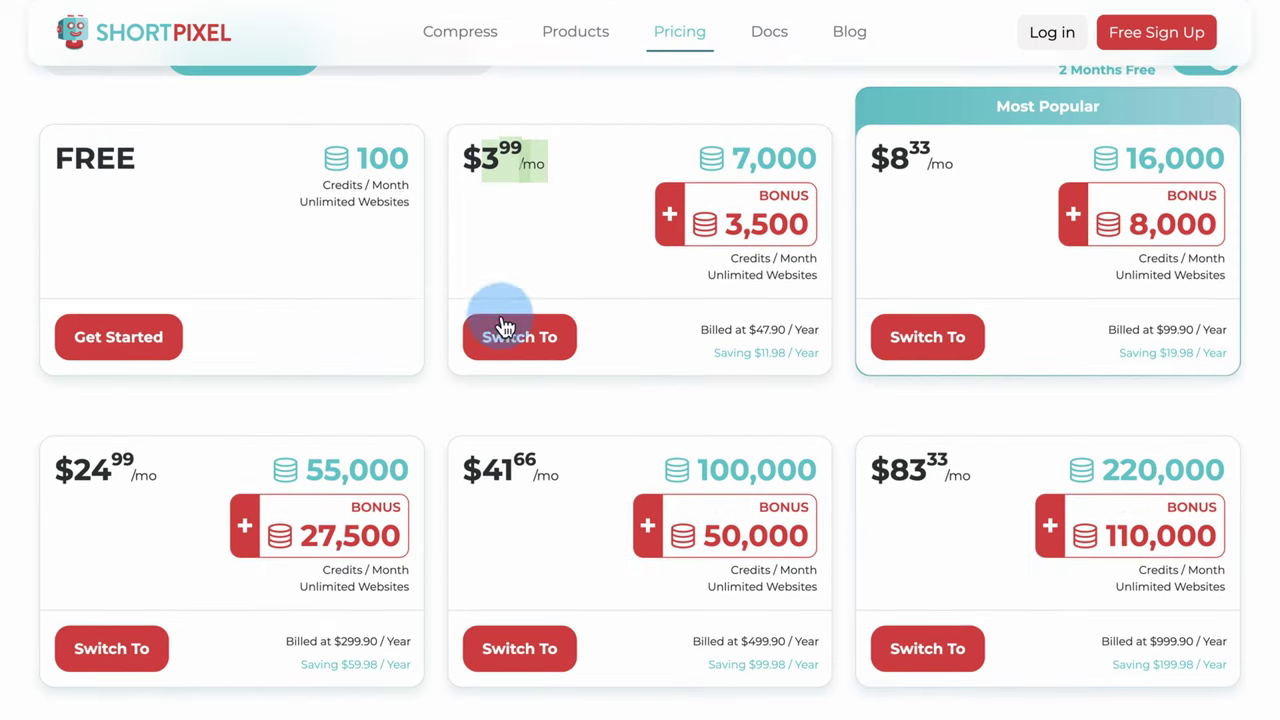
{"action": "scroll", "coordinate": [600, 340], "scroll_direction": "up", "scroll_amount": 1}
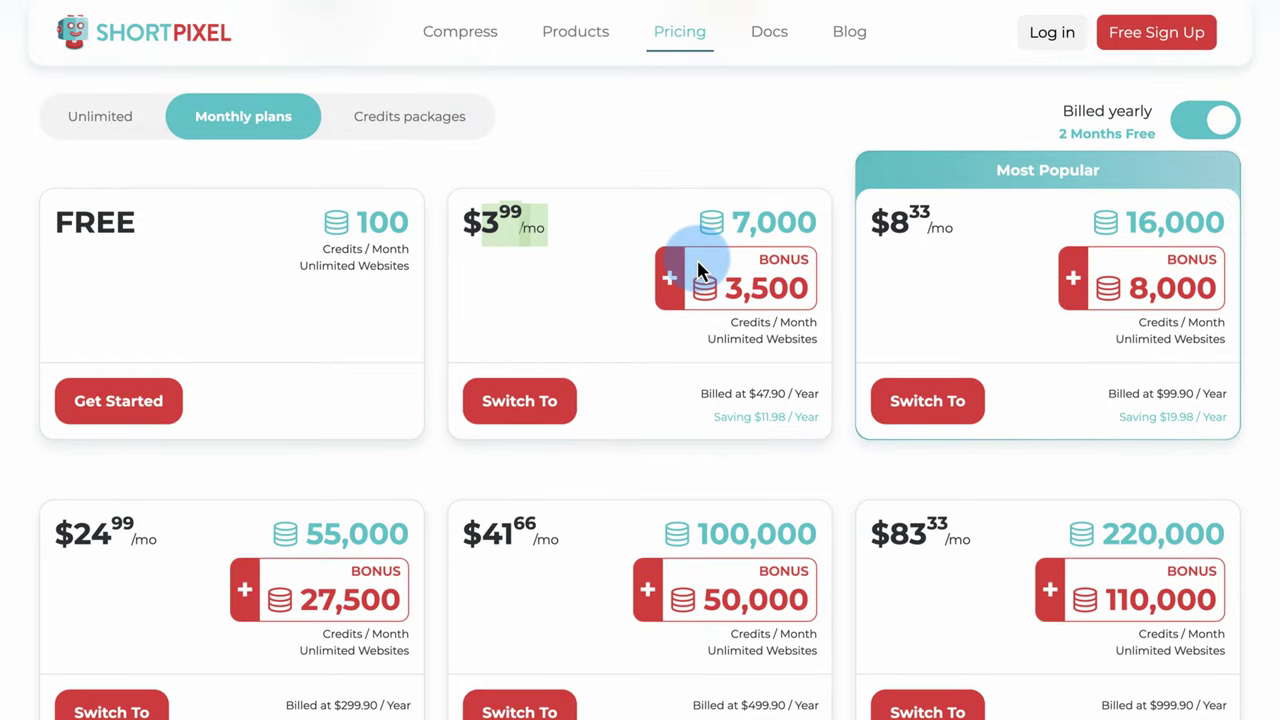
{"action": "left_click_drag", "start_coordinate": [726, 222], "coordinate": [824, 228]}
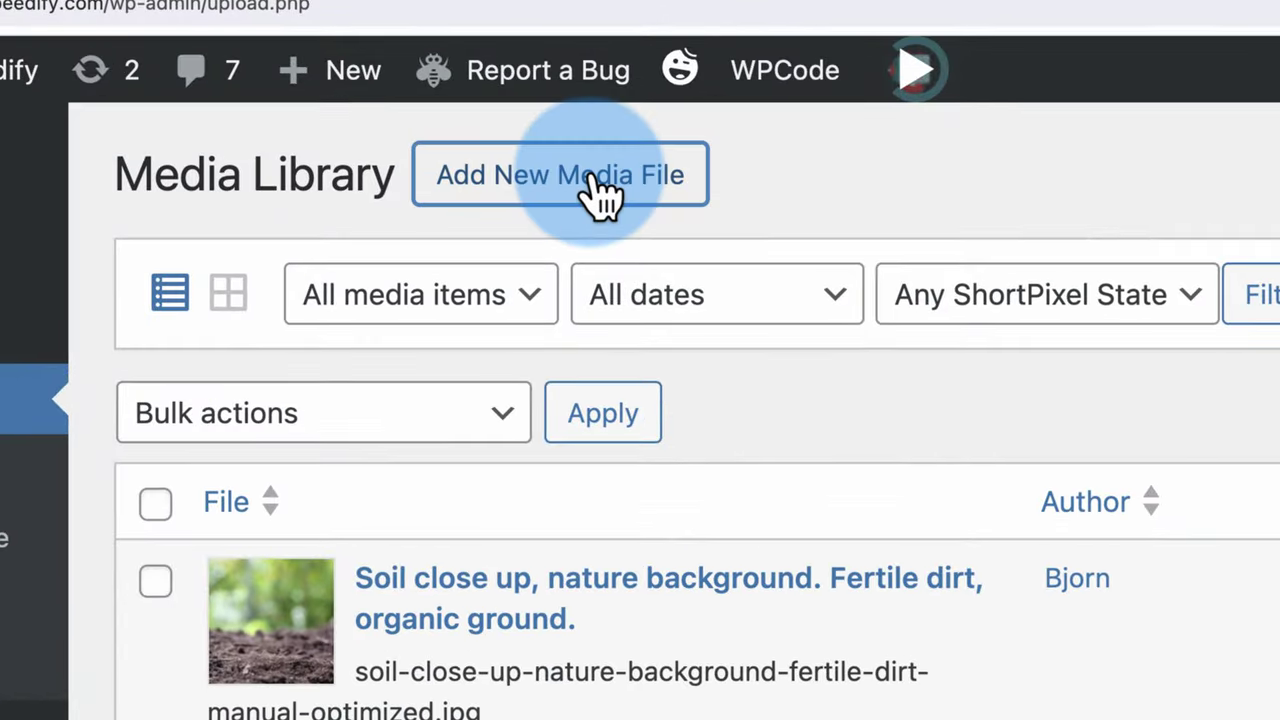
Step: Upload the original soil-close-up-nature-background-fertile-dirt.jpg from the Images folder as a new media file in WordPress
{"action": "left_click", "coordinate": [596, 183]}
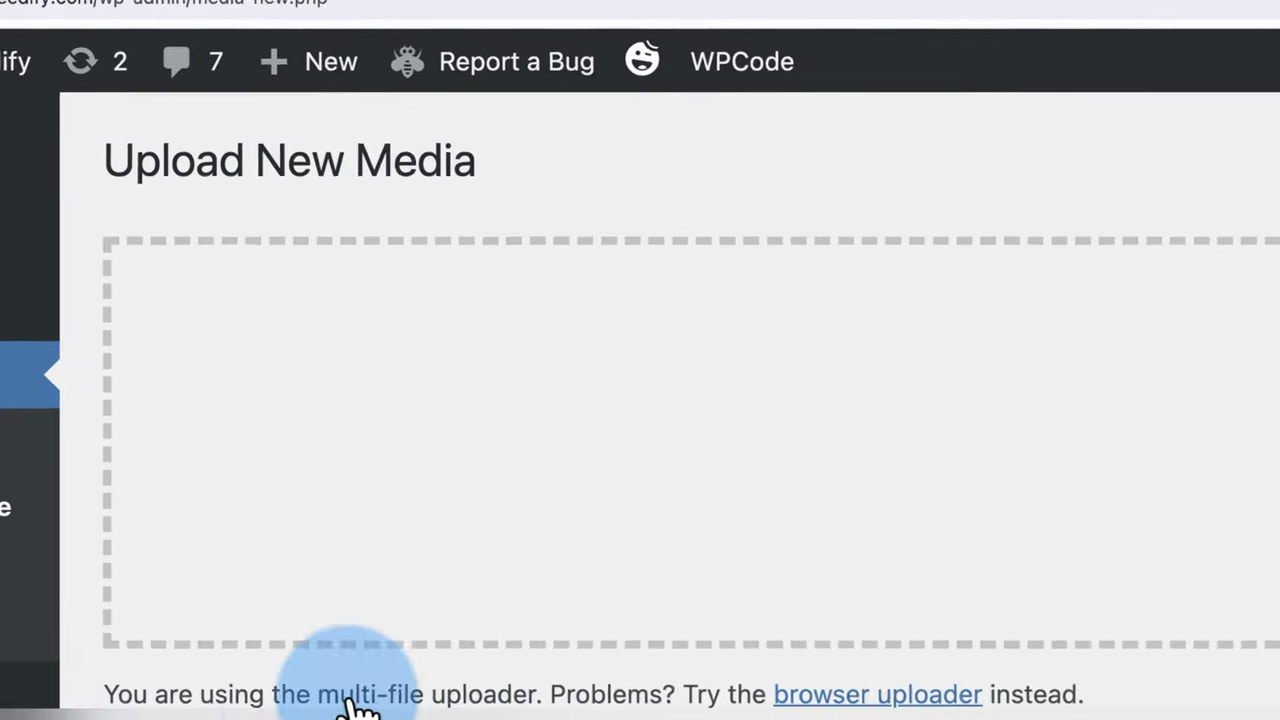
{"action": "mouse_move", "coordinate": [905, 715]}
{"action": "left_click", "coordinate": [1167, 410]}
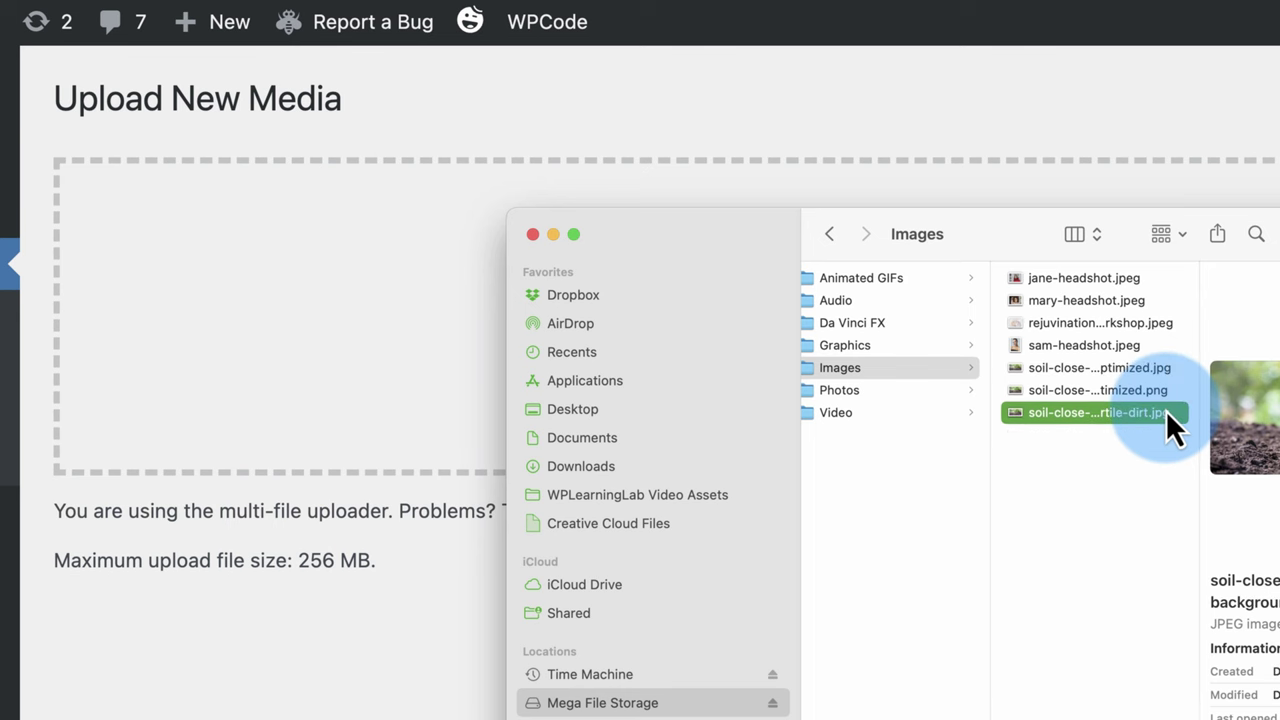
{"action": "left_click_drag", "start_coordinate": [1023, 420], "coordinate": [367, 388]}
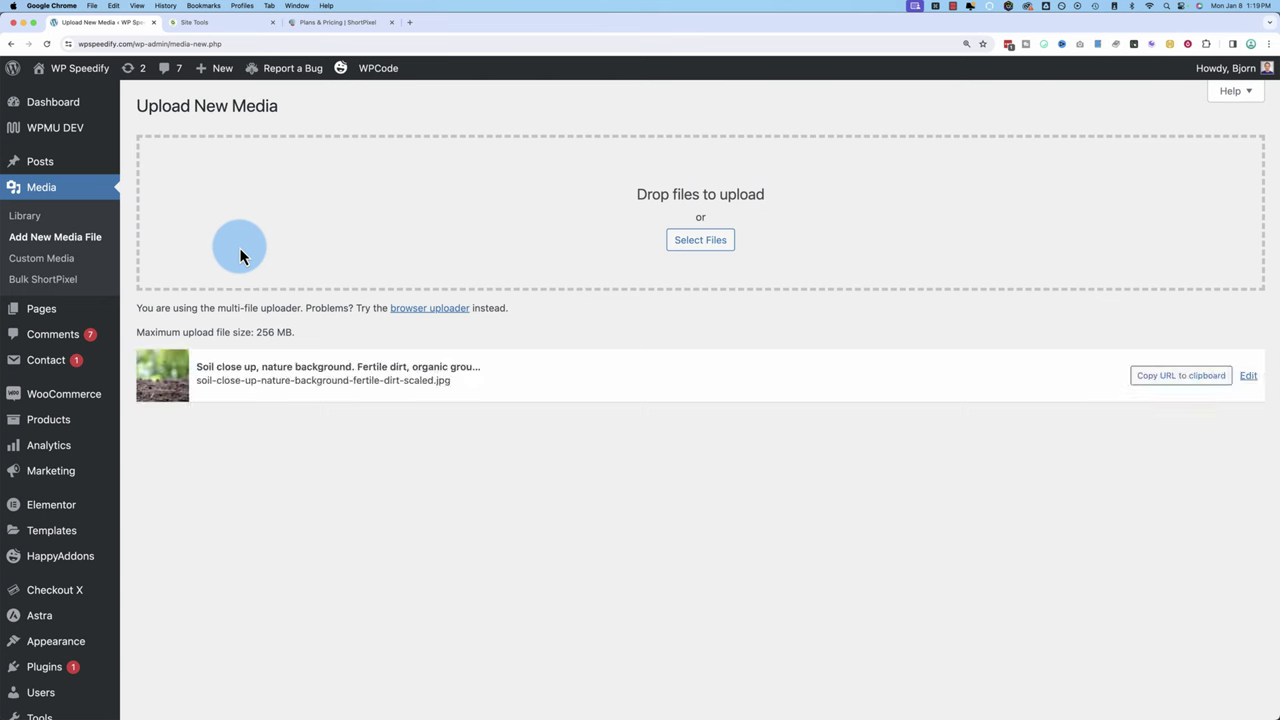
Step: Return to the Media Library and resume ShortPixel's processing so the newly uploaded soil image is optimized
{"action": "left_click", "coordinate": [30, 218]}
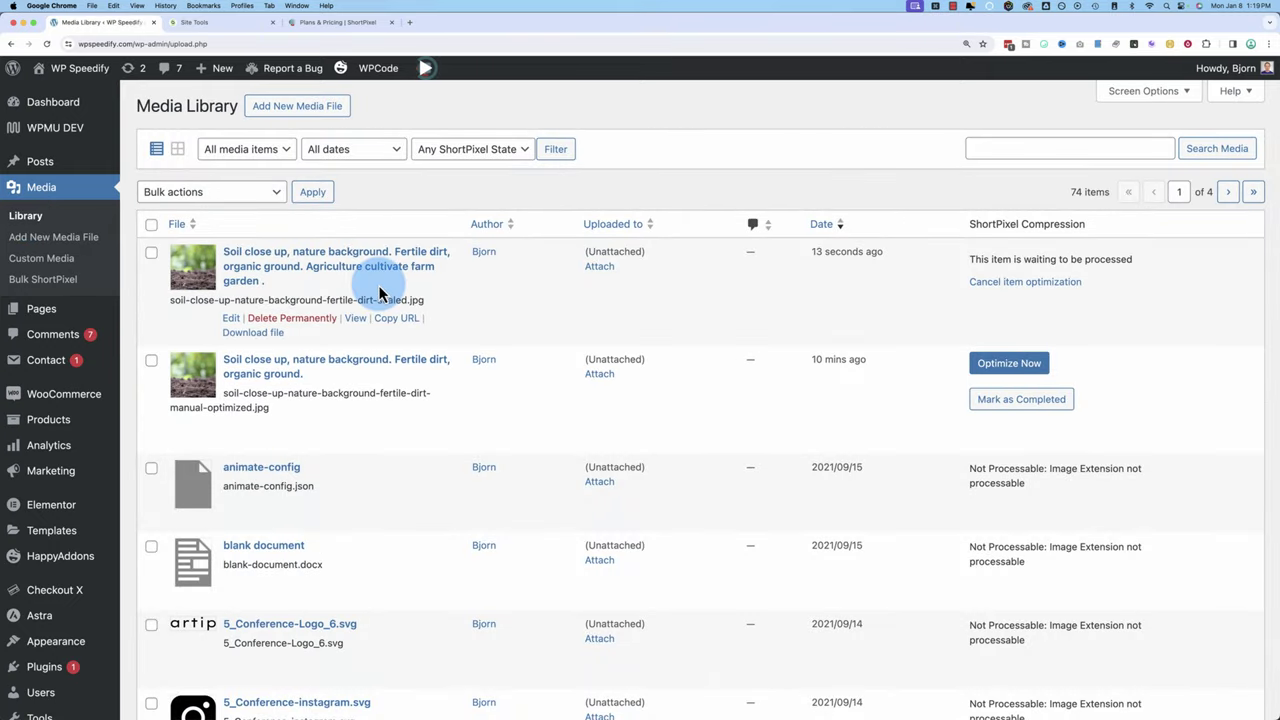
{"action": "left_click_drag", "start_coordinate": [428, 302], "coordinate": [197, 243]}
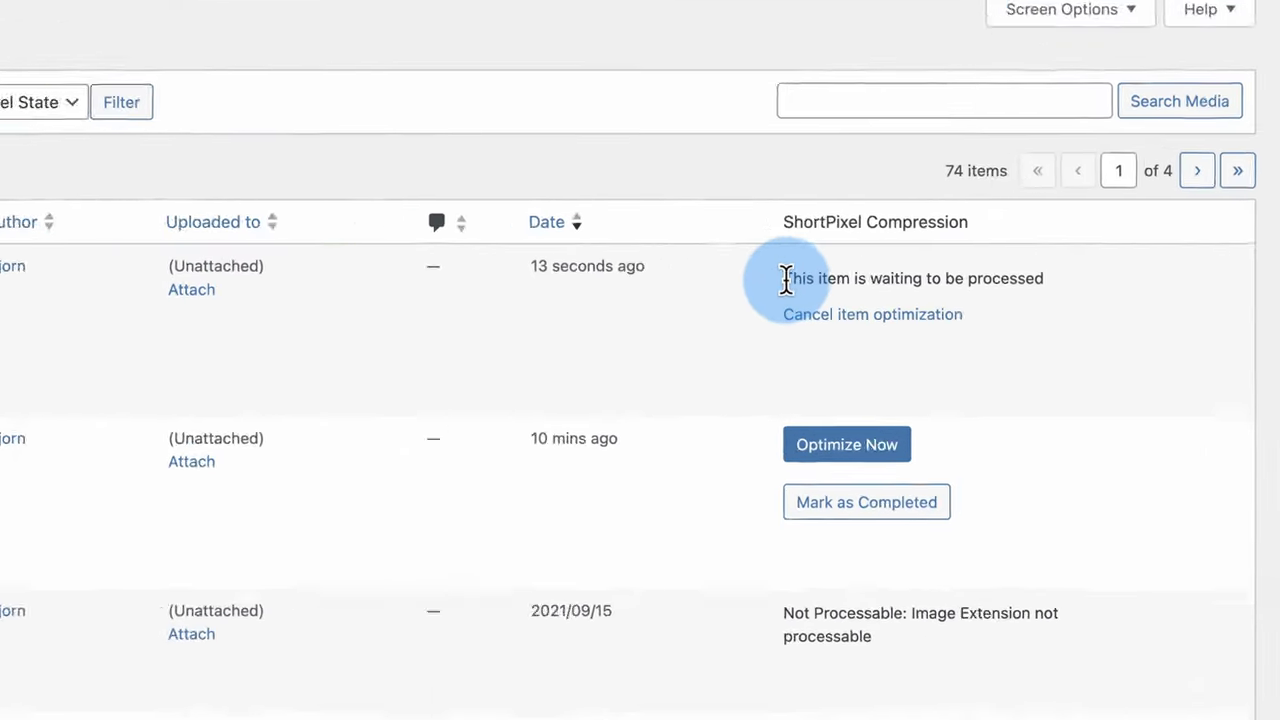
{"action": "triple_click", "coordinate": [1095, 283]}
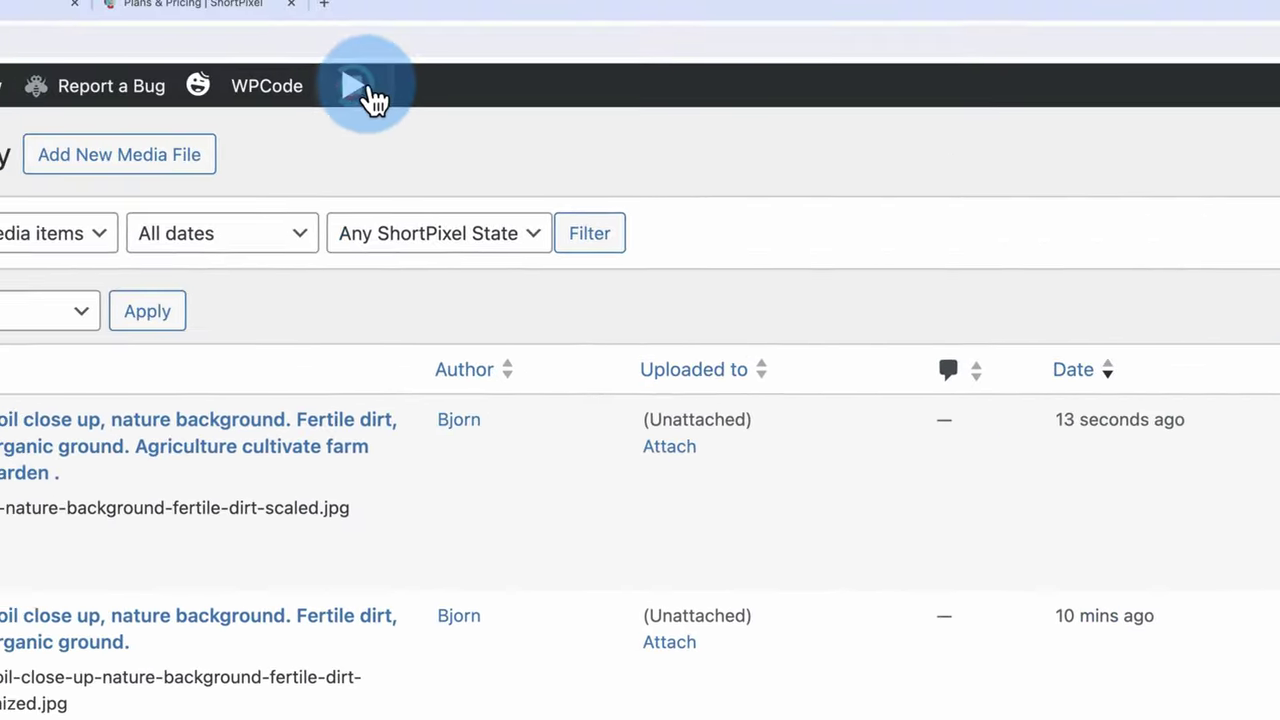
{"action": "left_click", "coordinate": [362, 88]}
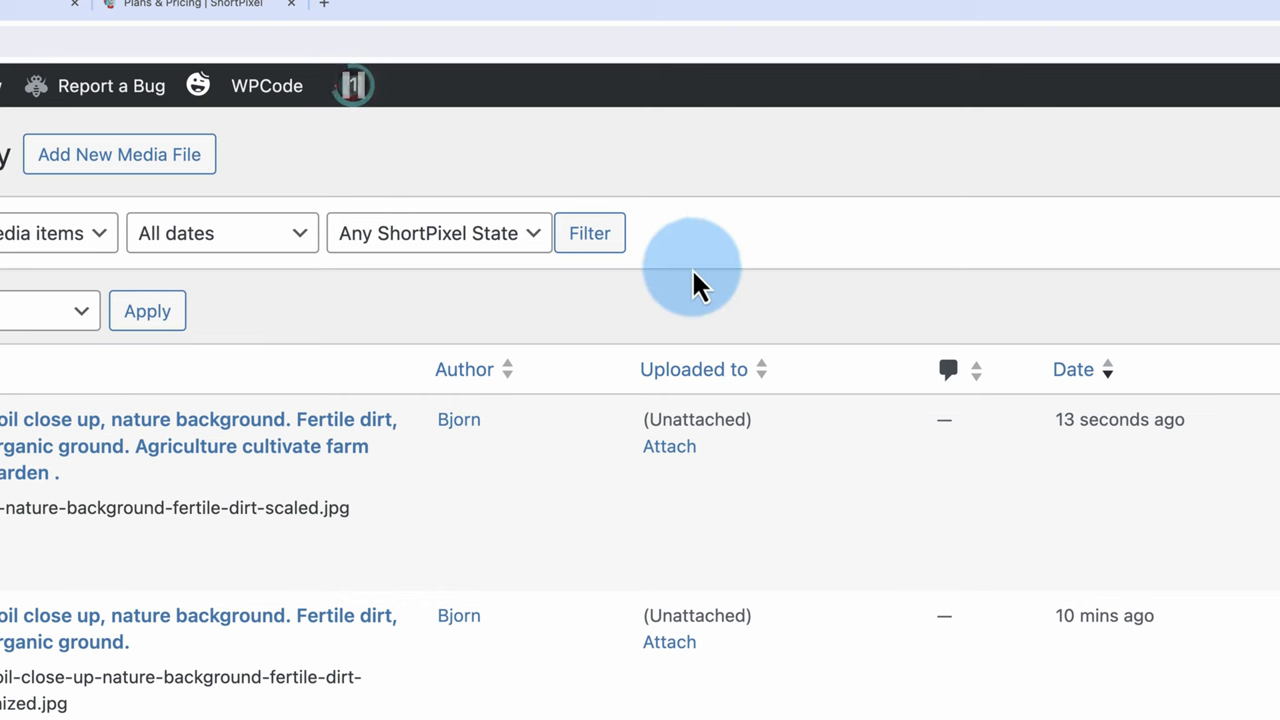
{"action": "left_click", "coordinate": [358, 97]}
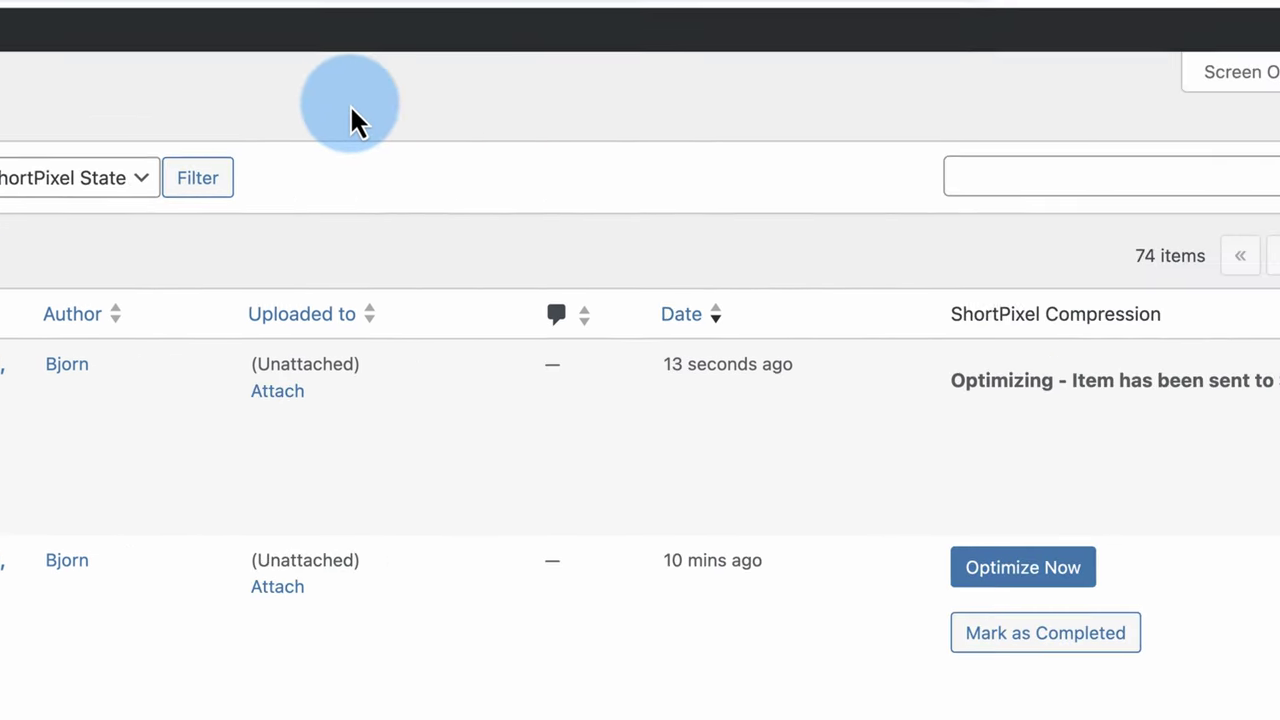
Step: Examine the newly uploaded soil image's ShortPixel compression status, including size reduction, optimized thumbnails and WebP images
{"action": "left_click_drag", "start_coordinate": [957, 340], "coordinate": [1008, 342]}
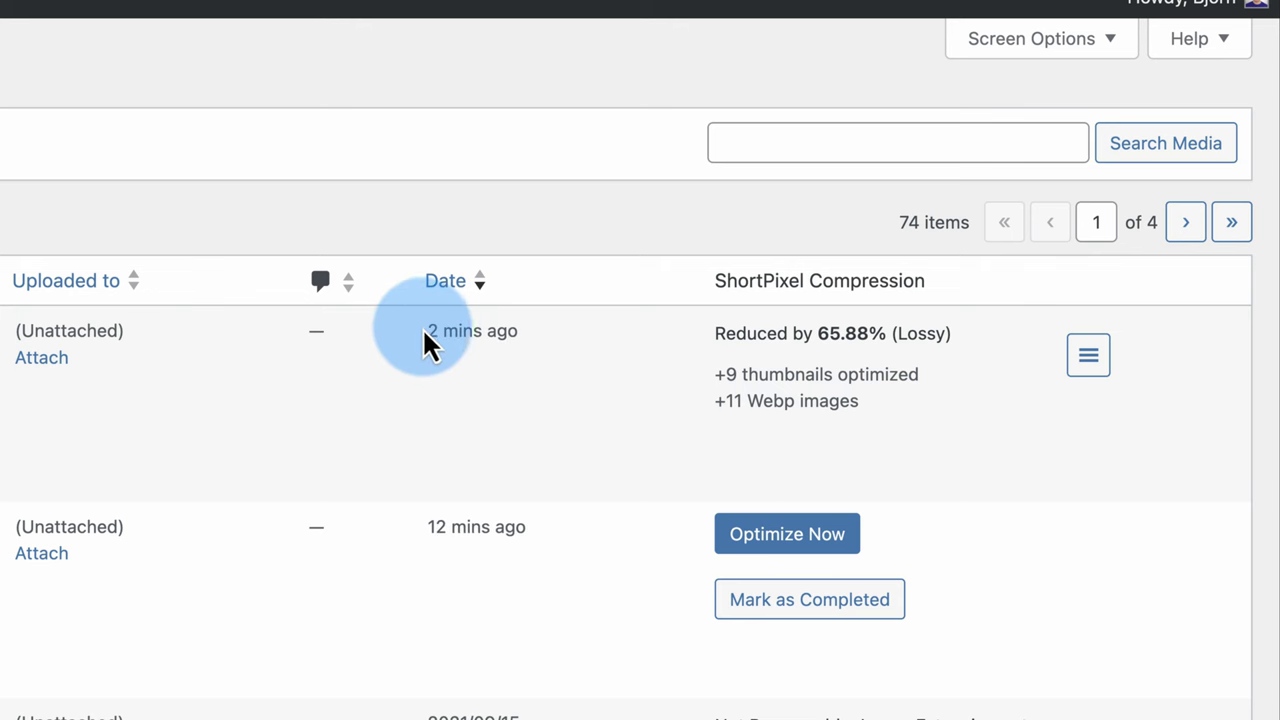
{"action": "left_click_drag", "start_coordinate": [422, 327], "coordinate": [555, 336]}
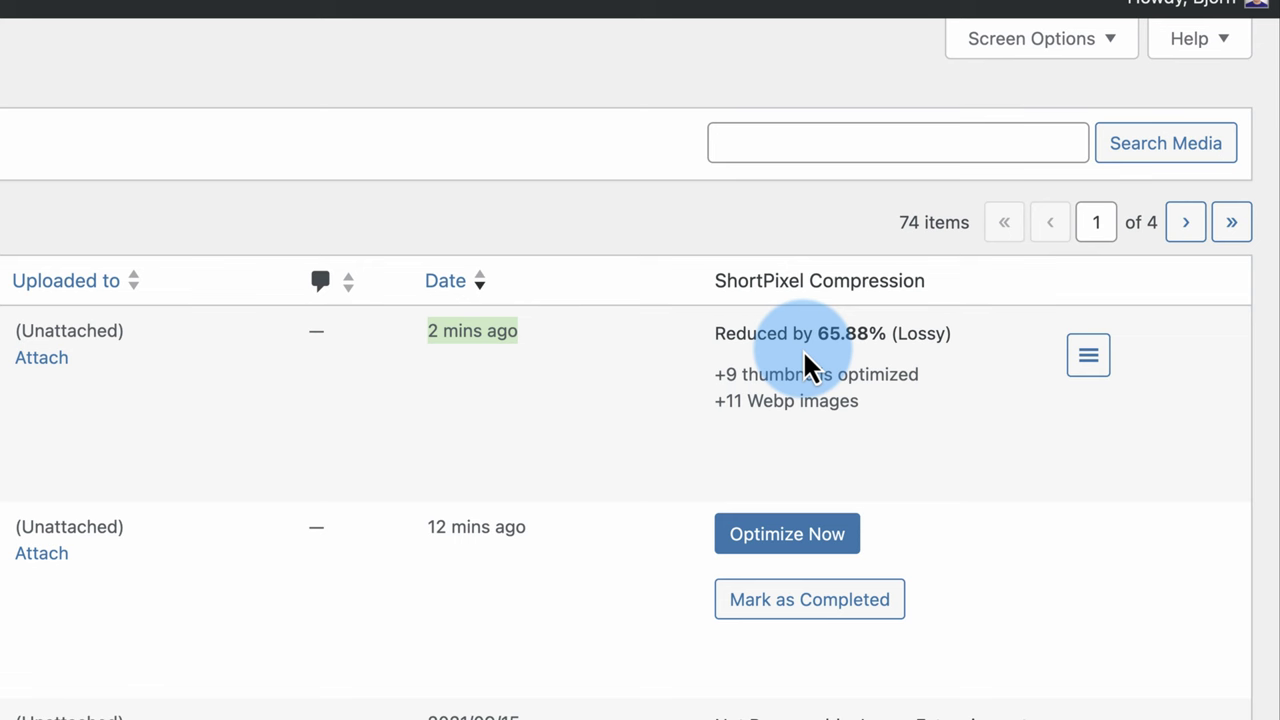
{"action": "mouse_move", "coordinate": [808, 372]}
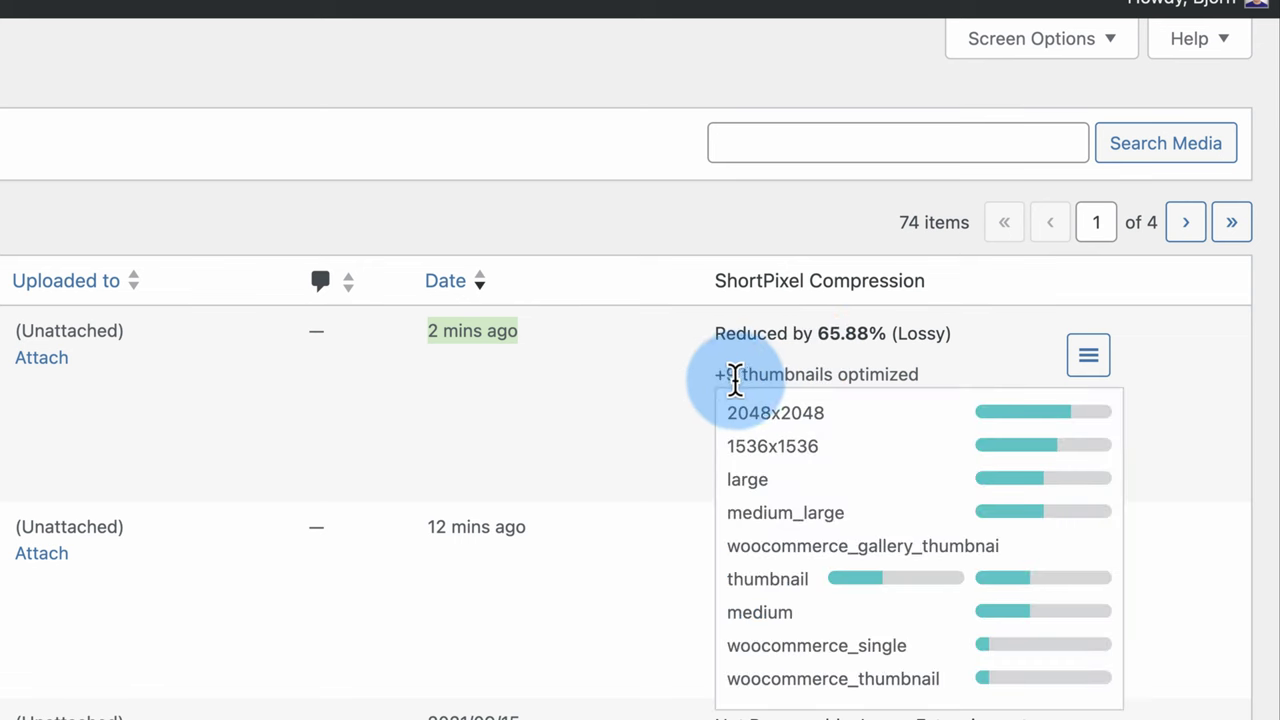
{"action": "left_click_drag", "start_coordinate": [713, 376], "coordinate": [944, 382]}
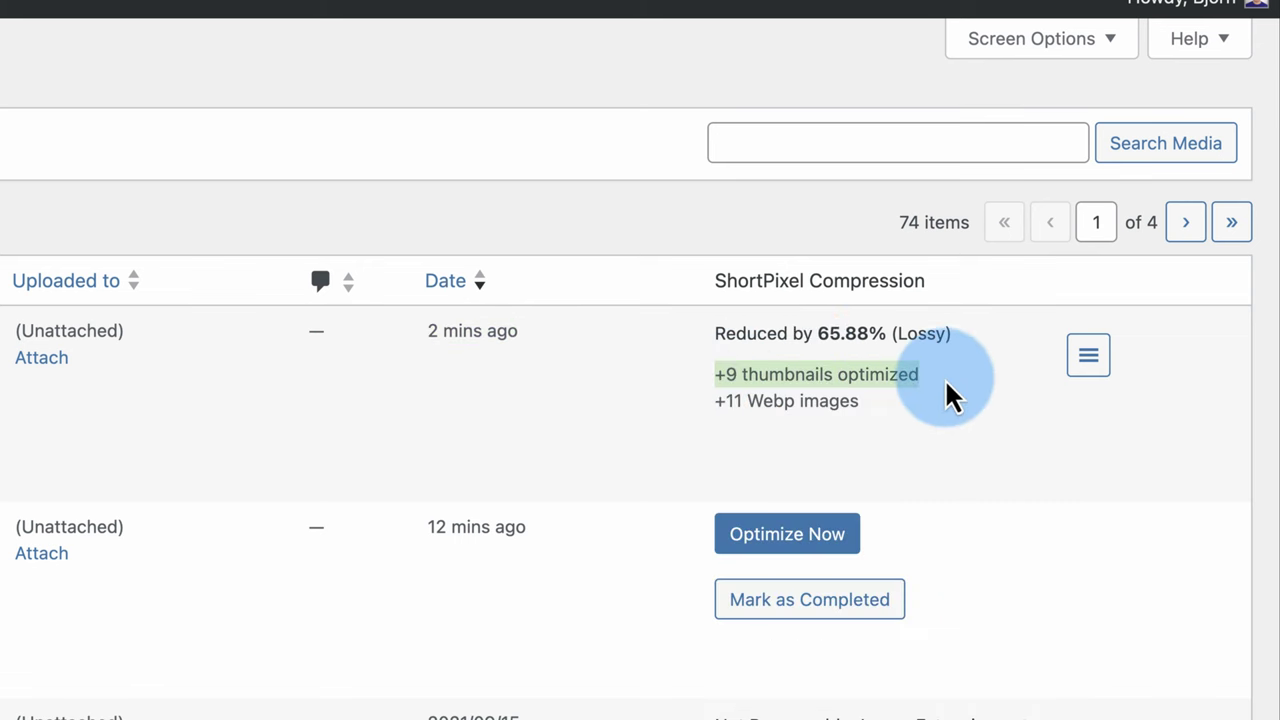
{"action": "left_click_drag", "start_coordinate": [694, 420], "coordinate": [898, 402]}
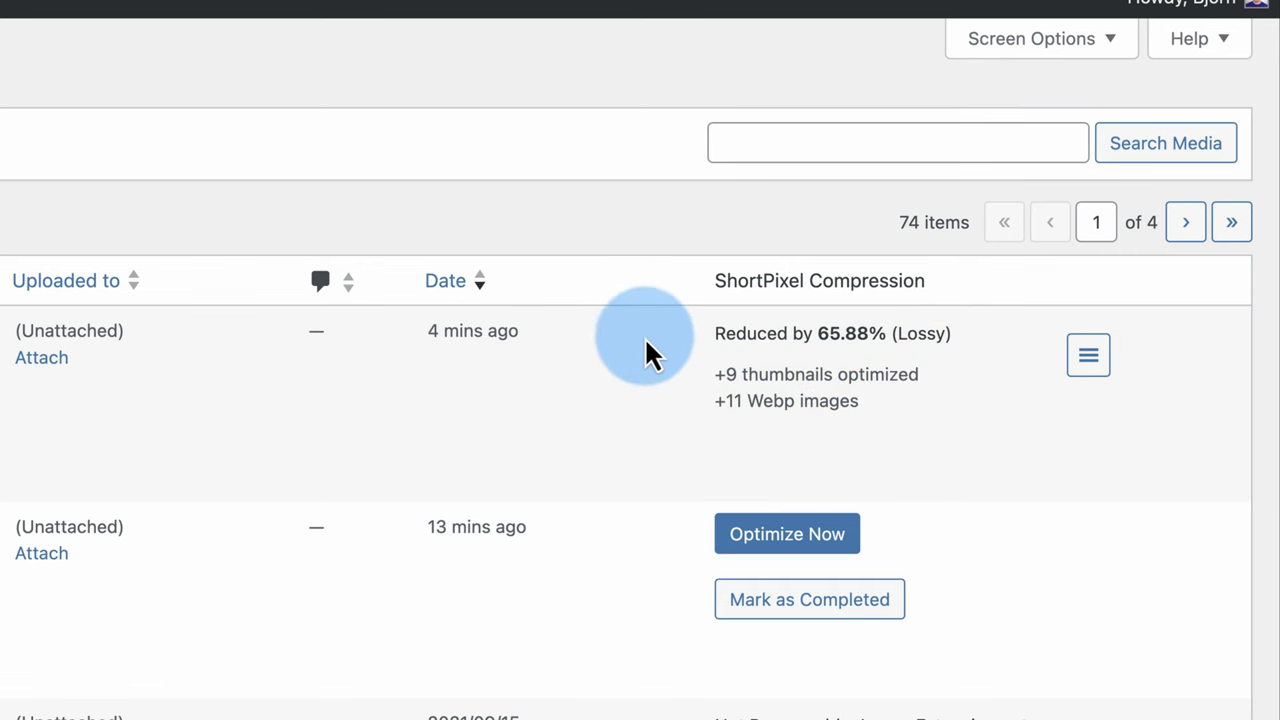
{"action": "left_click_drag", "start_coordinate": [646, 341], "coordinate": [869, 336]}
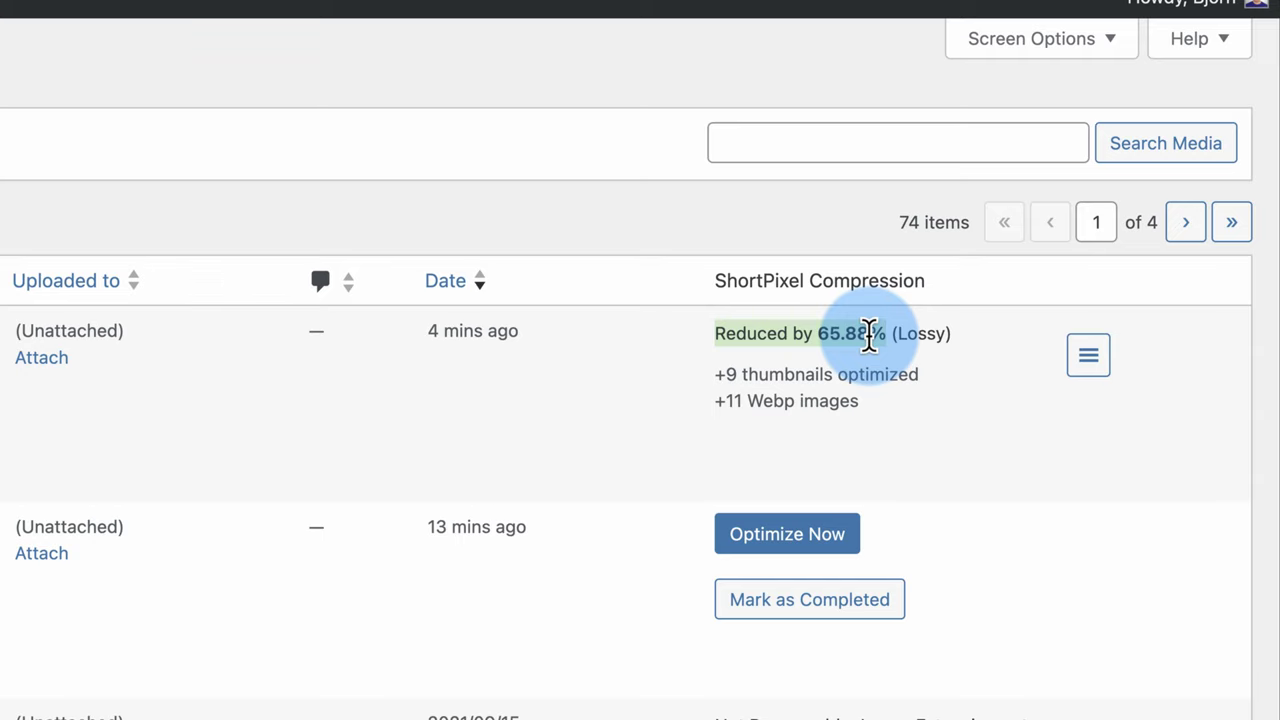
Step: Open the optimized soil image's attachment details and compare its file size and dimensions with the manually optimized JPG in Finder
{"action": "left_click", "coordinate": [425, 290]}
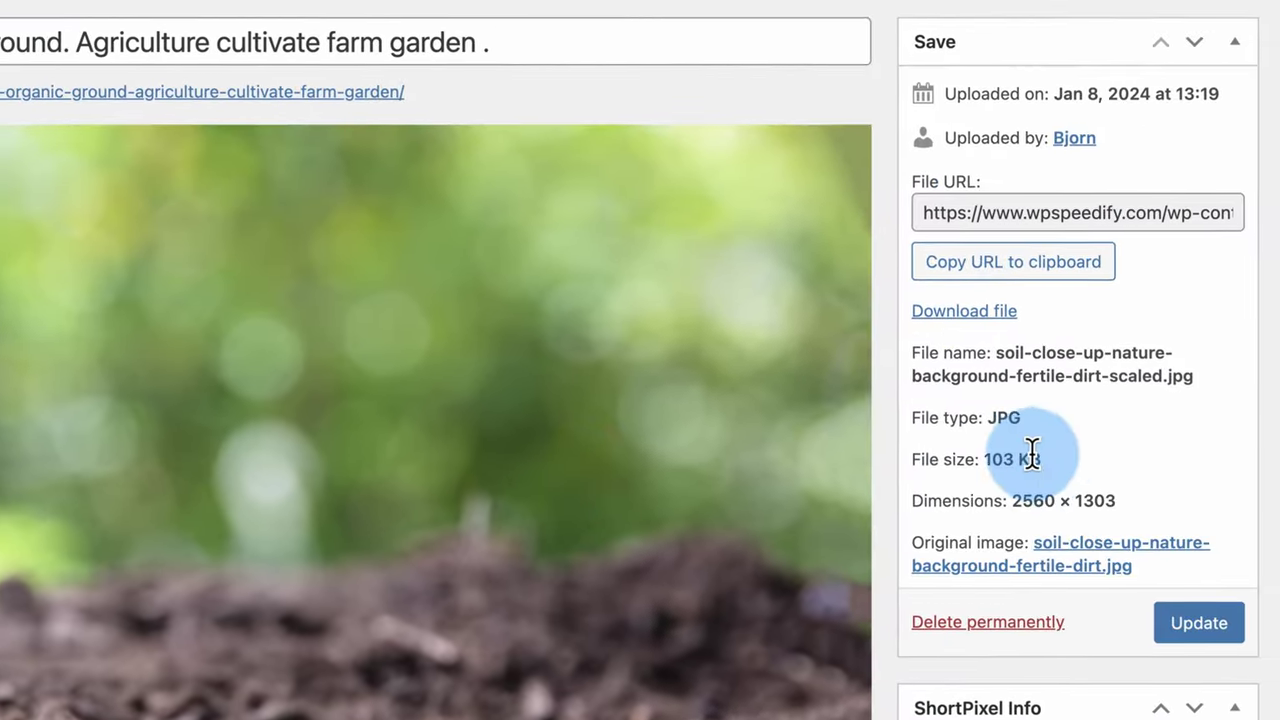
{"action": "left_click_drag", "start_coordinate": [1038, 462], "coordinate": [1160, 512]}
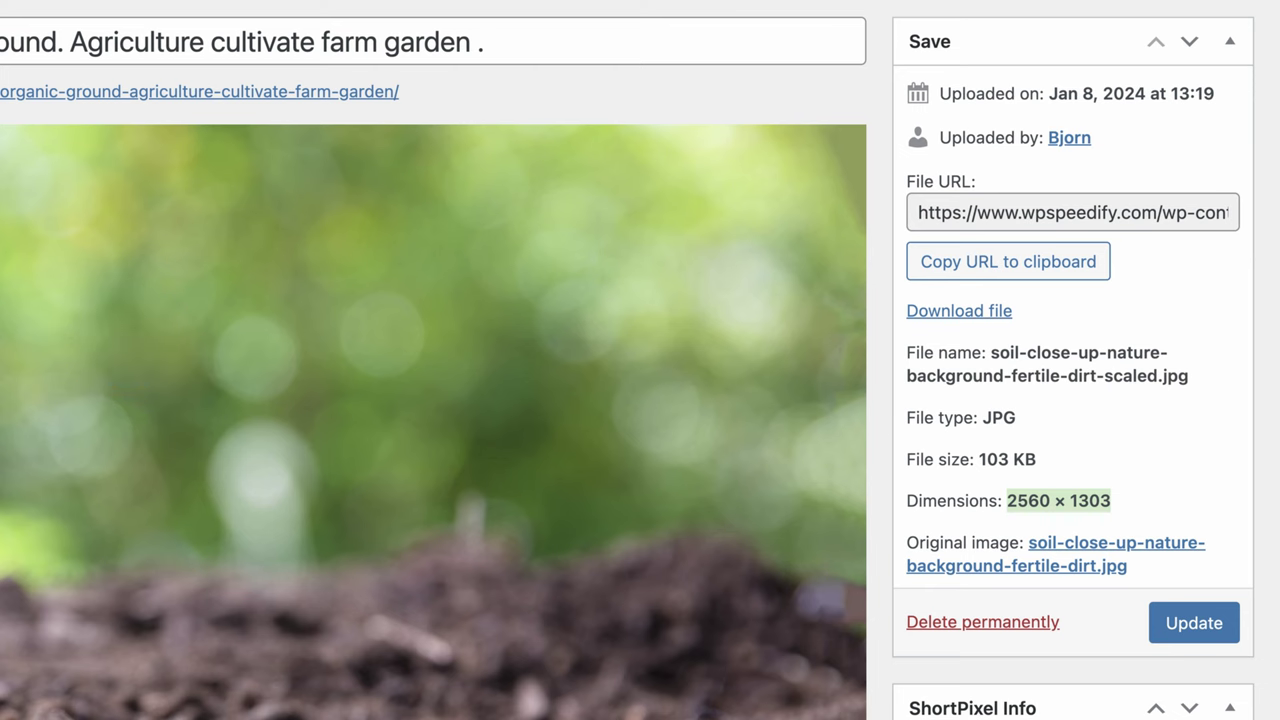
{"action": "left_click", "coordinate": [146, 242]}
{"action": "left_click", "coordinate": [156, 228]}
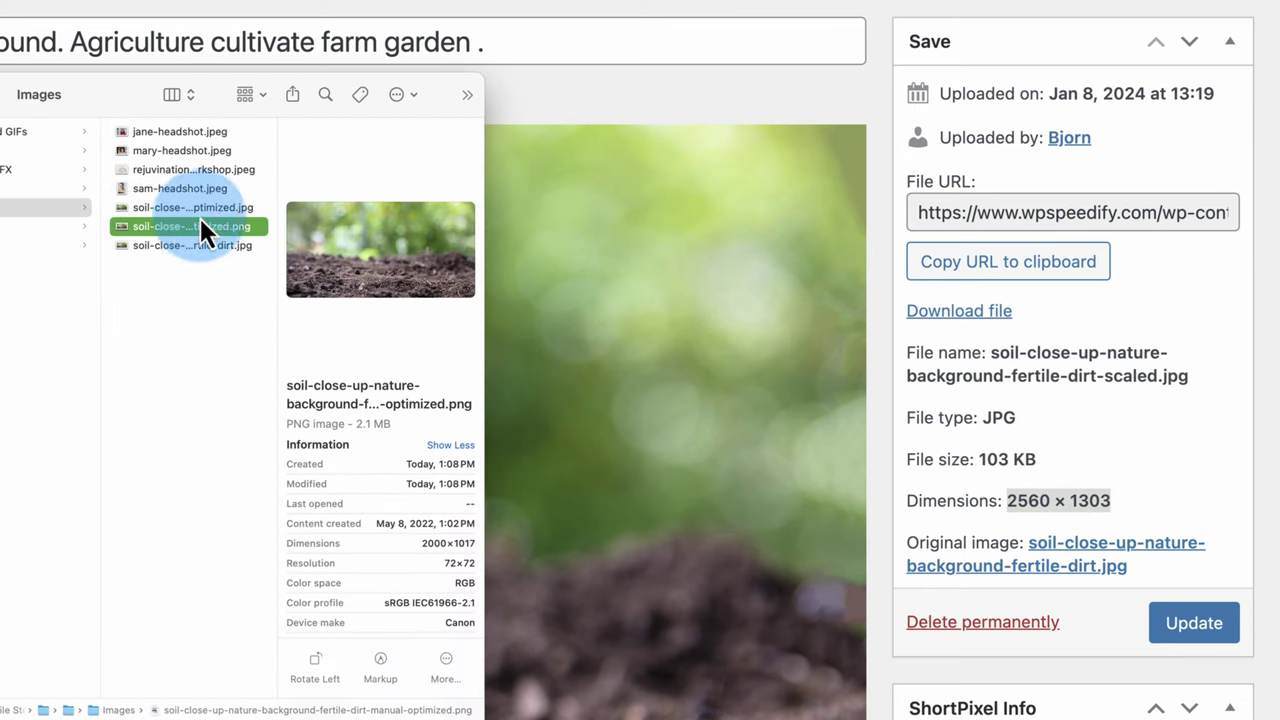
{"action": "left_click", "coordinate": [199, 210]}
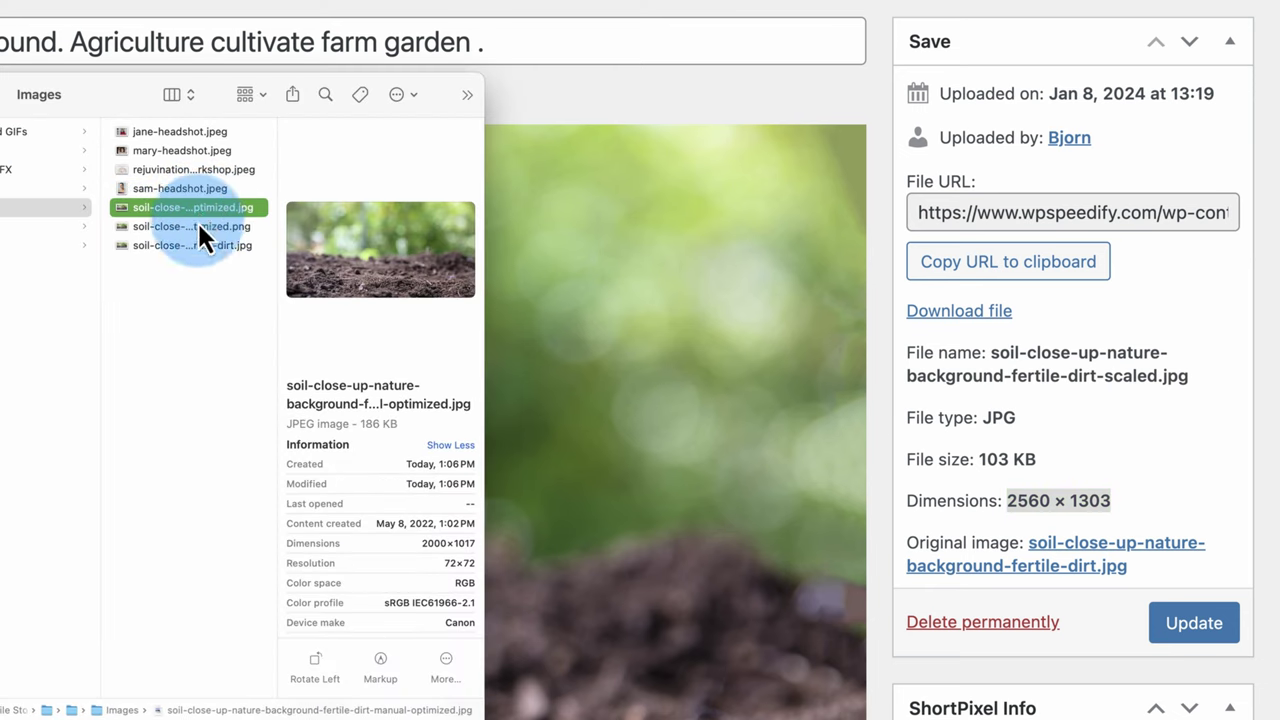
{"action": "left_click", "coordinate": [436, 543]}
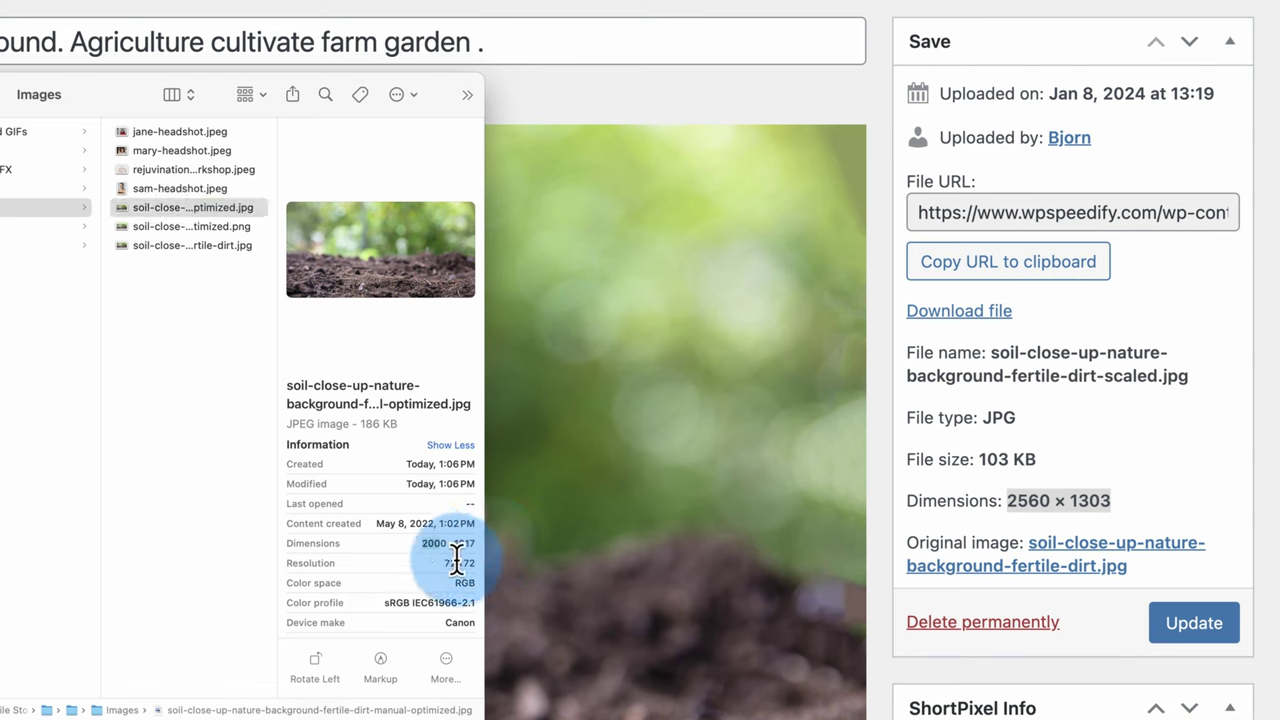
{"action": "left_click_drag", "start_coordinate": [400, 423], "coordinate": [357, 424]}
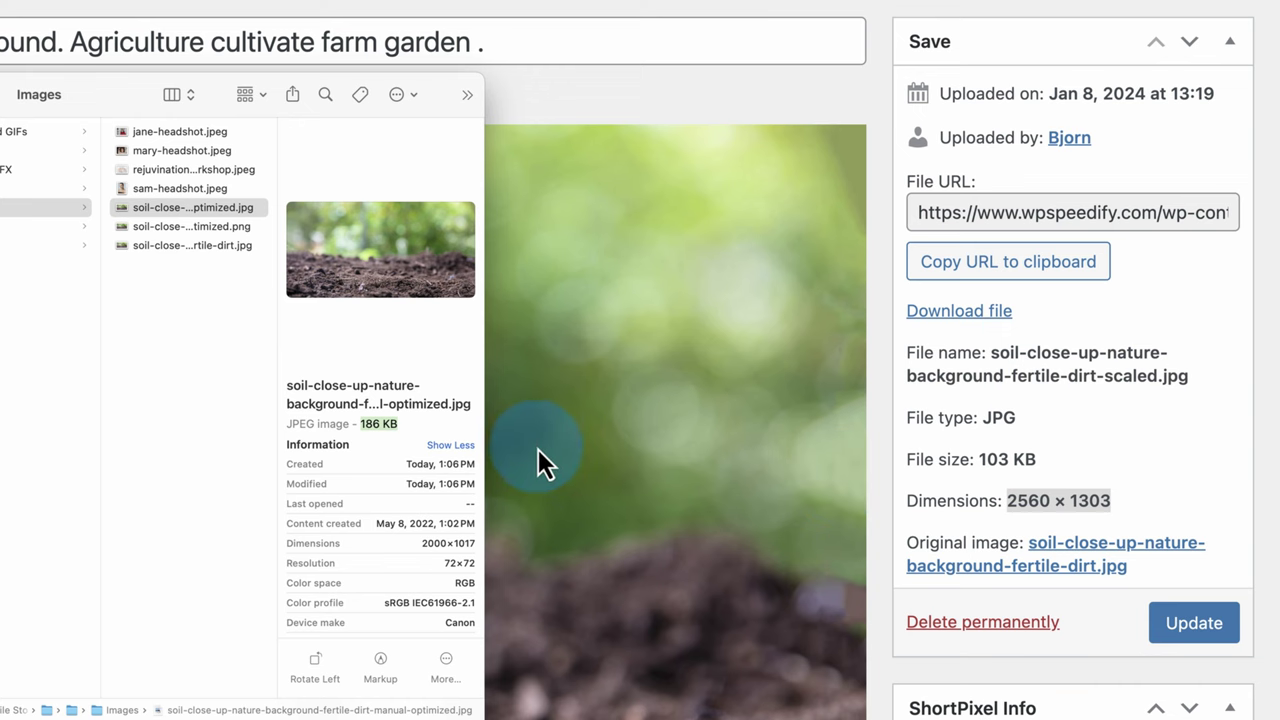
{"action": "left_click", "coordinate": [570, 447]}
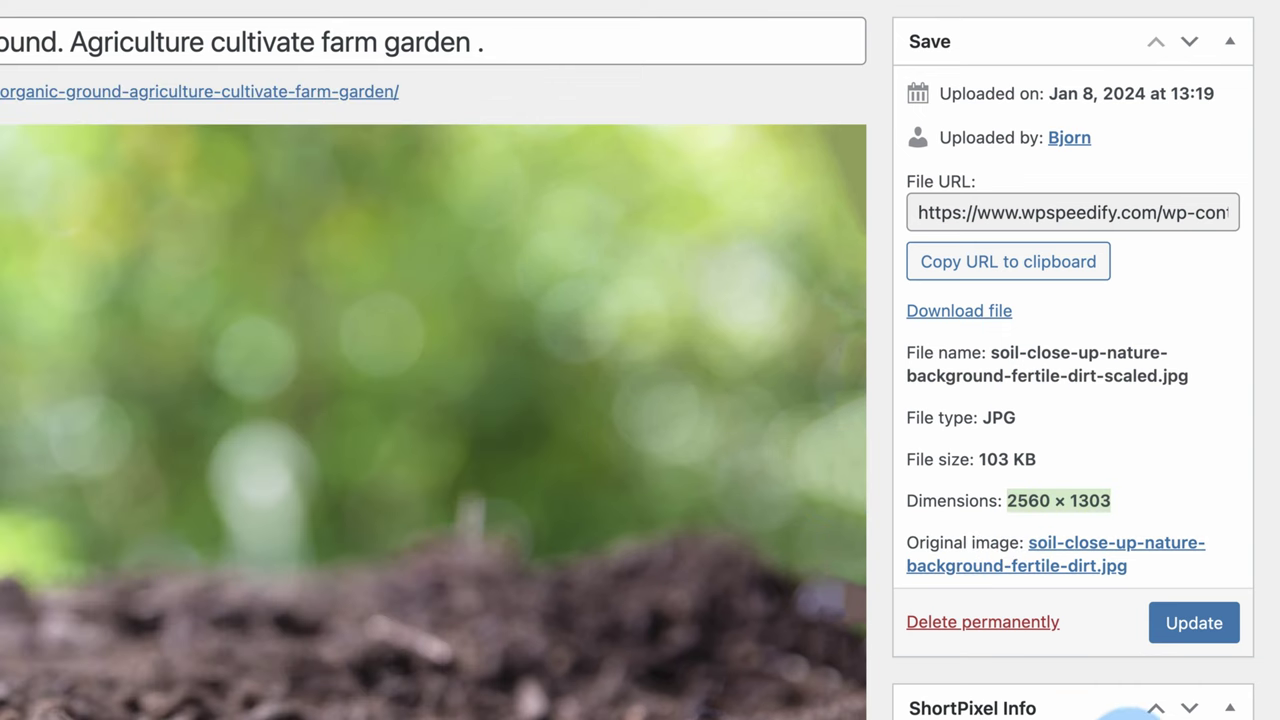
Step: Open ShortPixel's side-by-side comparison of the original and optimized soil image from its ShortPixel Info
{"action": "scroll", "coordinate": [1143, 700], "scroll_direction": "down", "scroll_amount": 3}
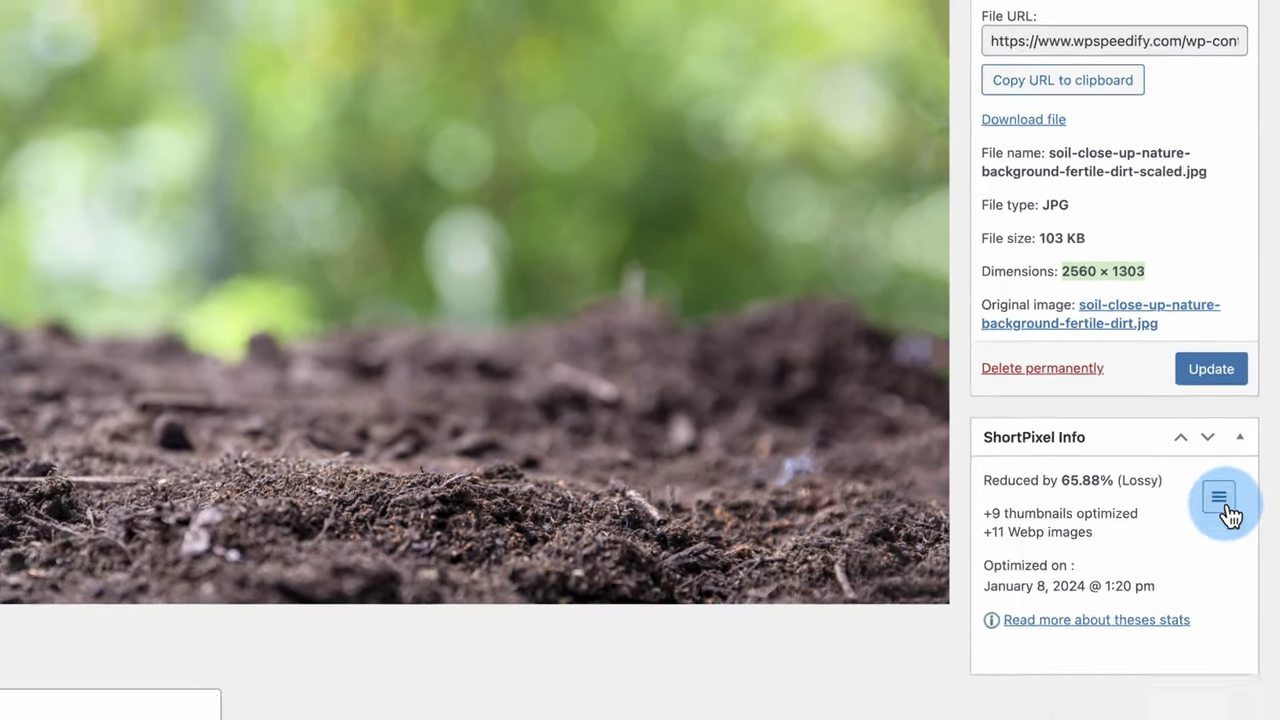
{"action": "left_click", "coordinate": [1210, 665]}
{"action": "left_click", "coordinate": [1193, 487]}
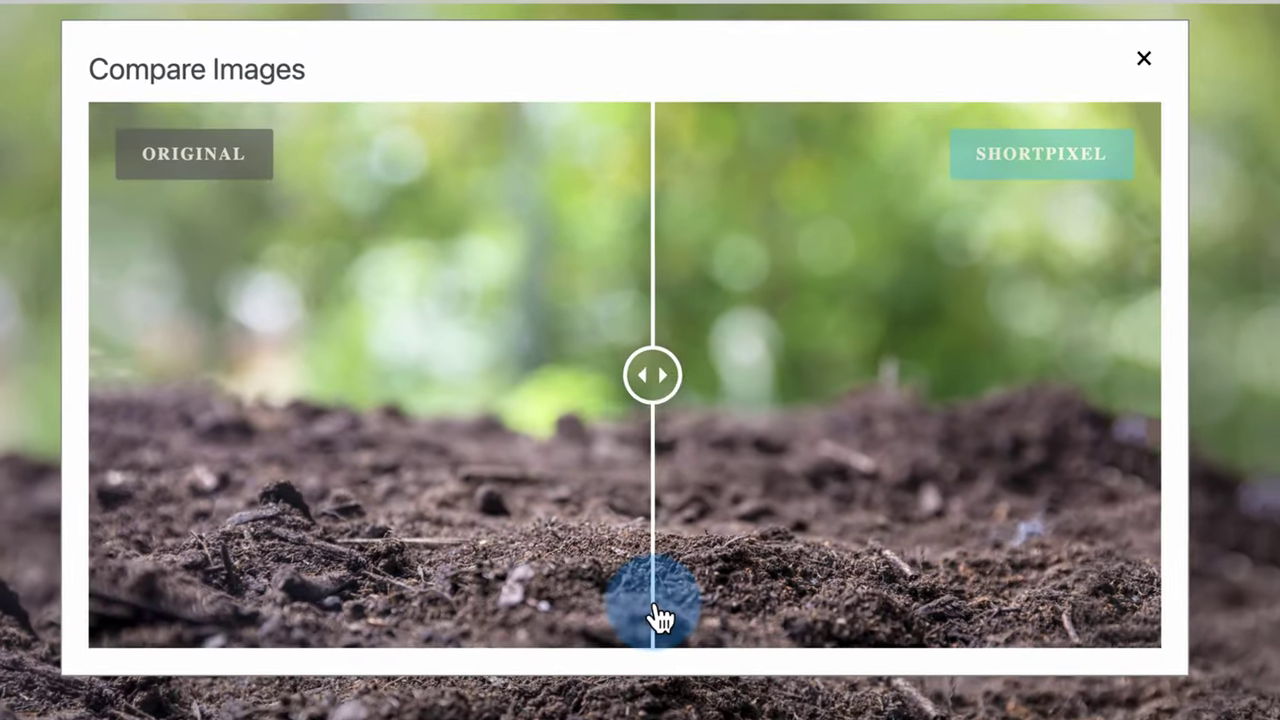
Step: Compare the original and ShortPixel versions of the soil image with the comparison slider, and close the comparison
{"action": "left_click_drag", "start_coordinate": [658, 422], "coordinate": [464, 428]}
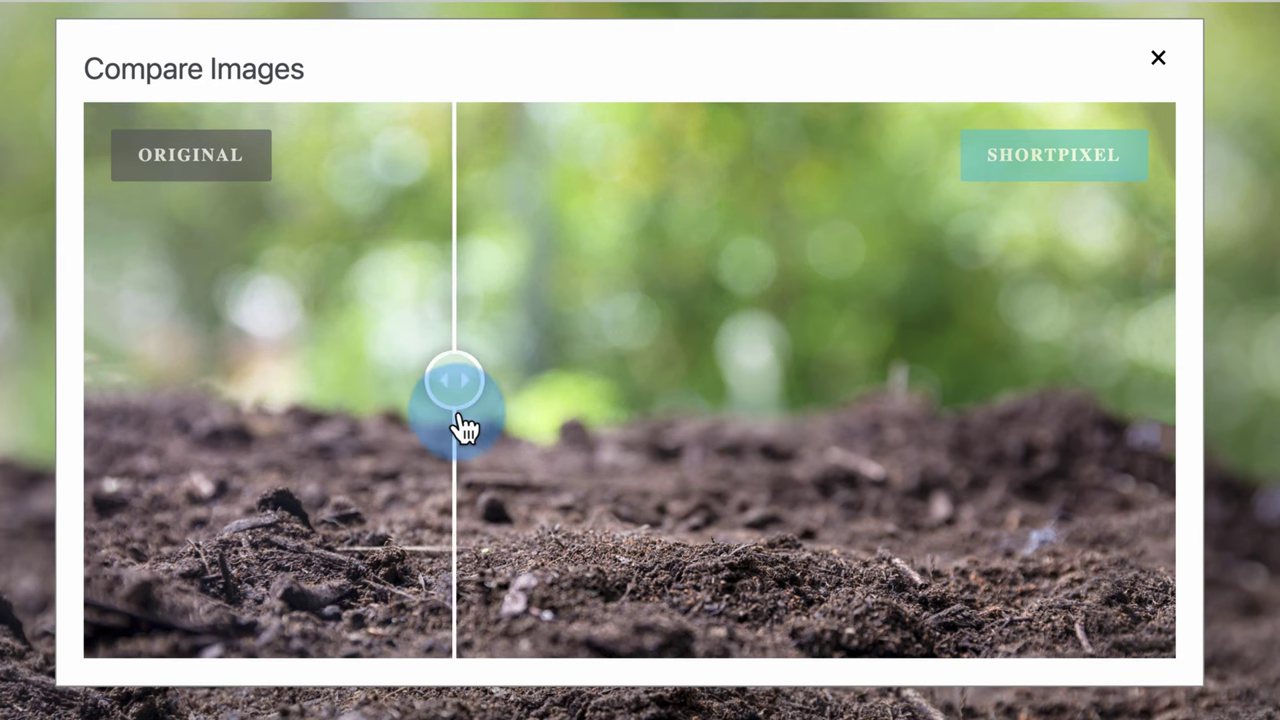
{"action": "left_click", "coordinate": [1155, 58]}
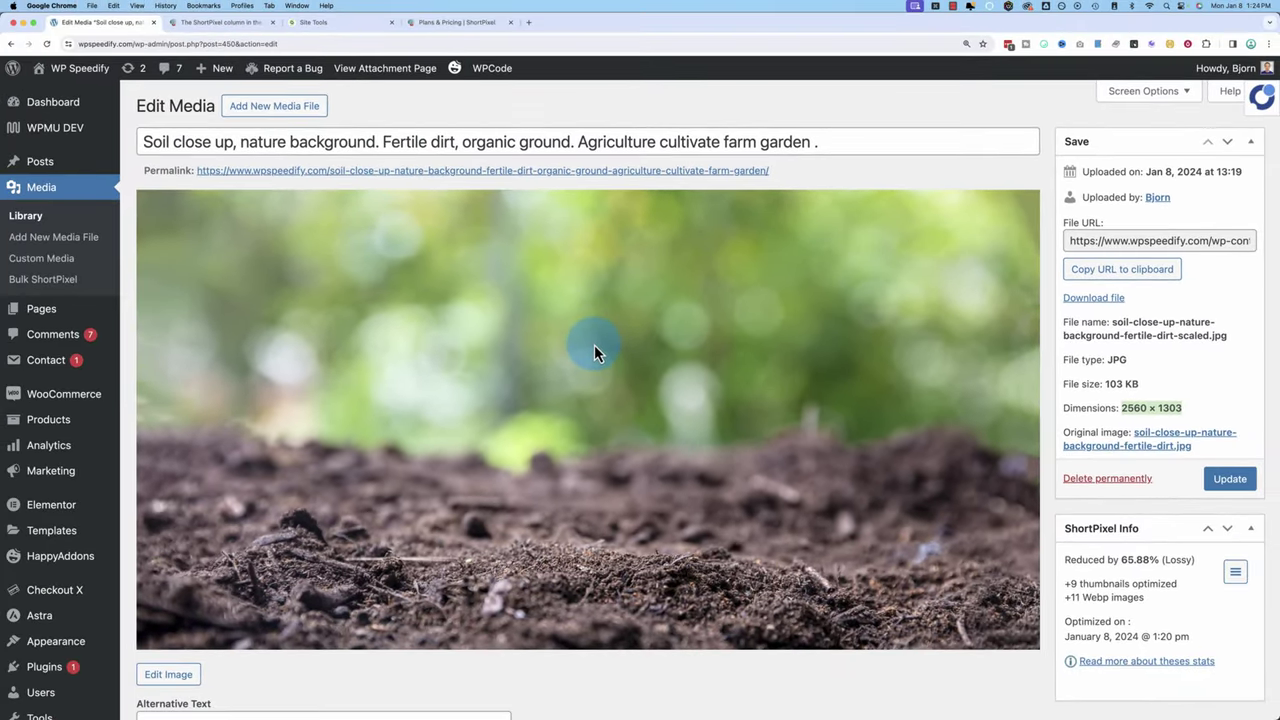
Step: Return to the Media Library, switch it to grid view, and check the ShortPixel information in the first soil image's attachment details
{"action": "left_click", "coordinate": [60, 193]}
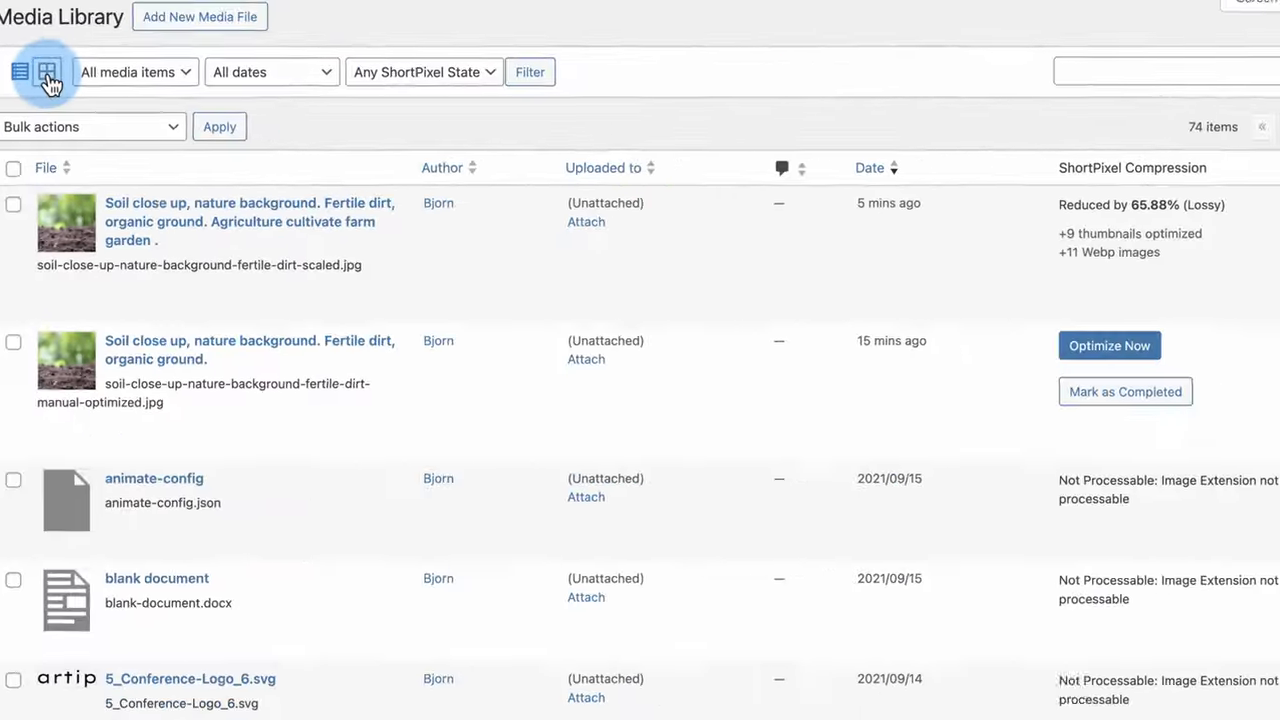
{"action": "left_click", "coordinate": [322, 205]}
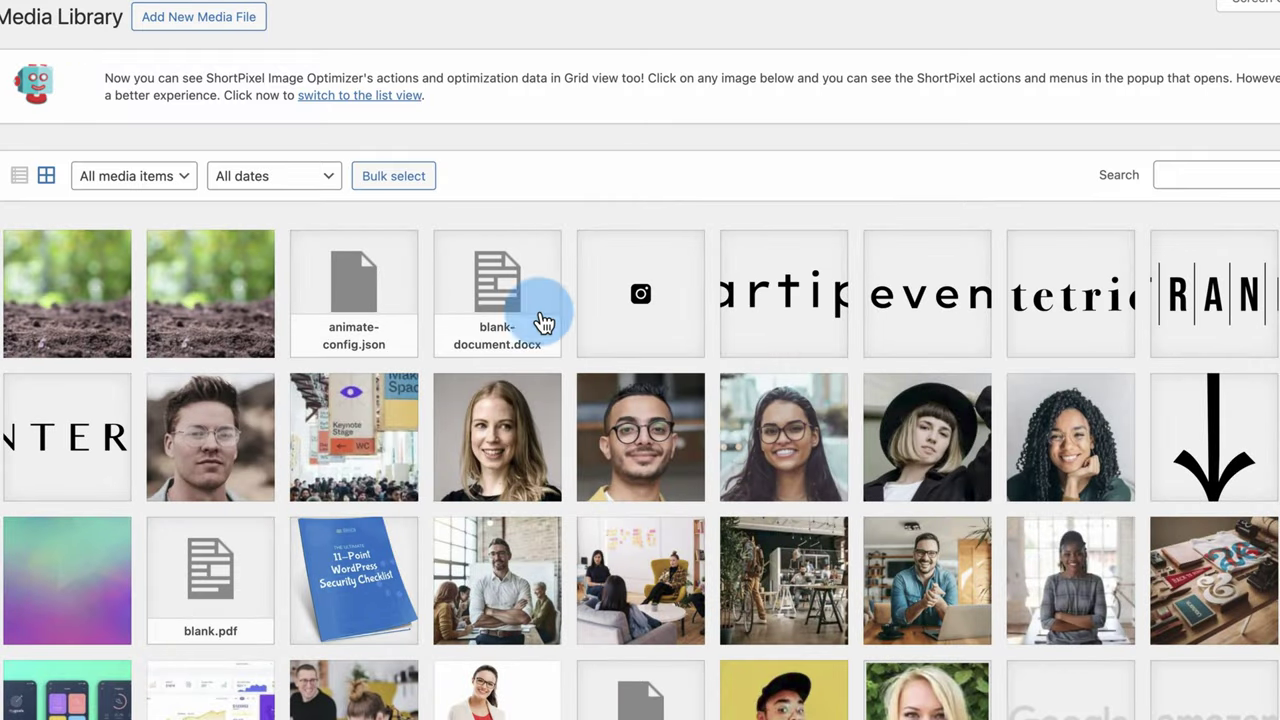
{"action": "left_click", "coordinate": [51, 294]}
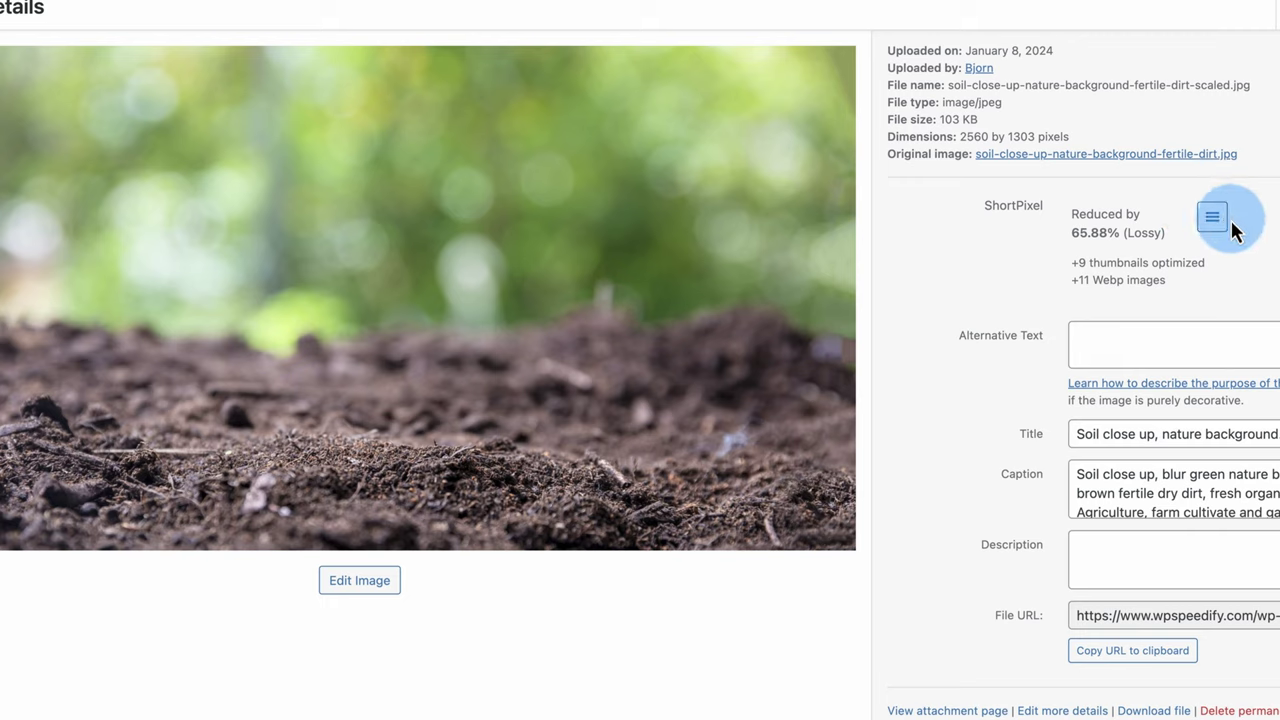
{"action": "key", "text": "Escape"}
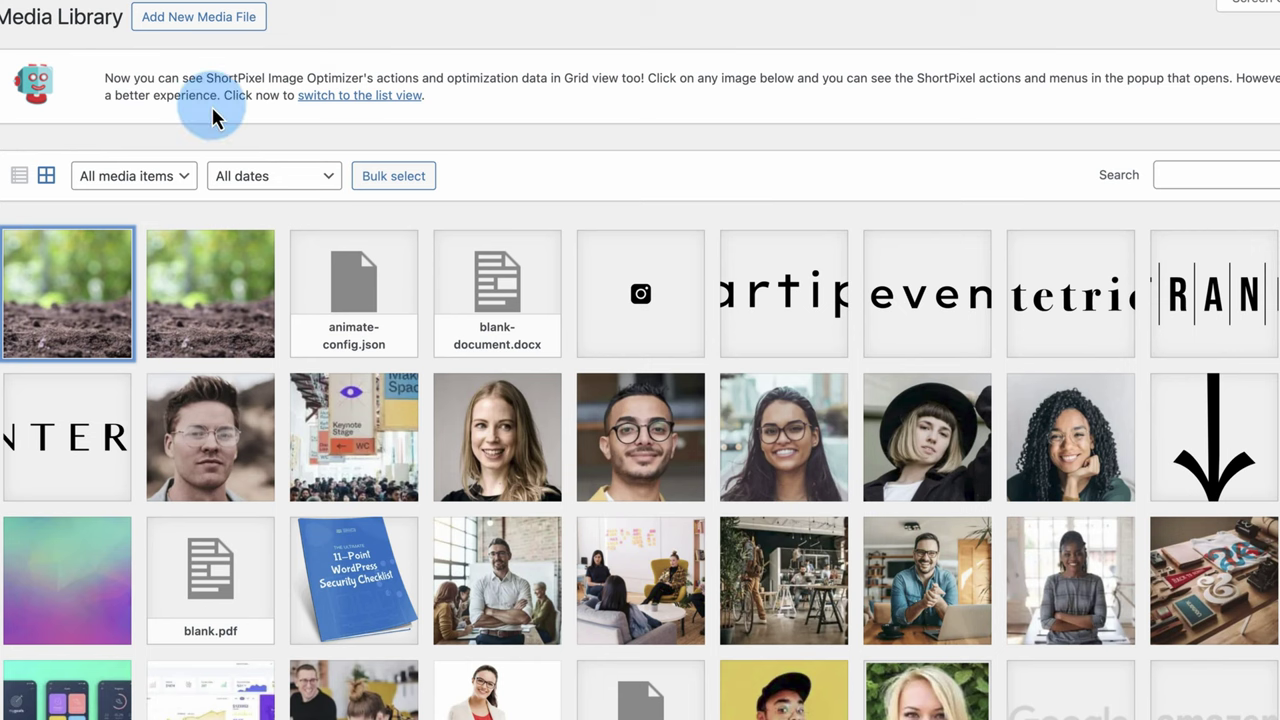
Step: Switch the Media Library back to list view and open the Bulk ShortPixel page
{"action": "left_click", "coordinate": [22, 177]}
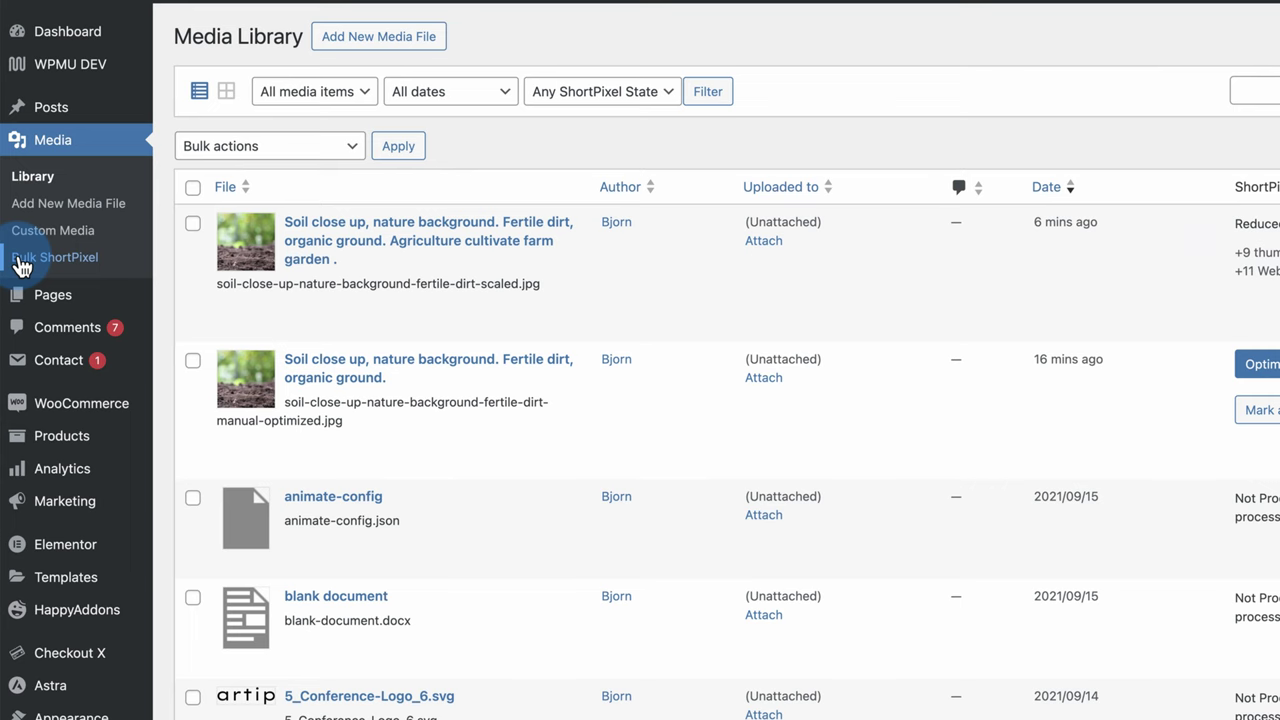
{"action": "left_click", "coordinate": [22, 262]}
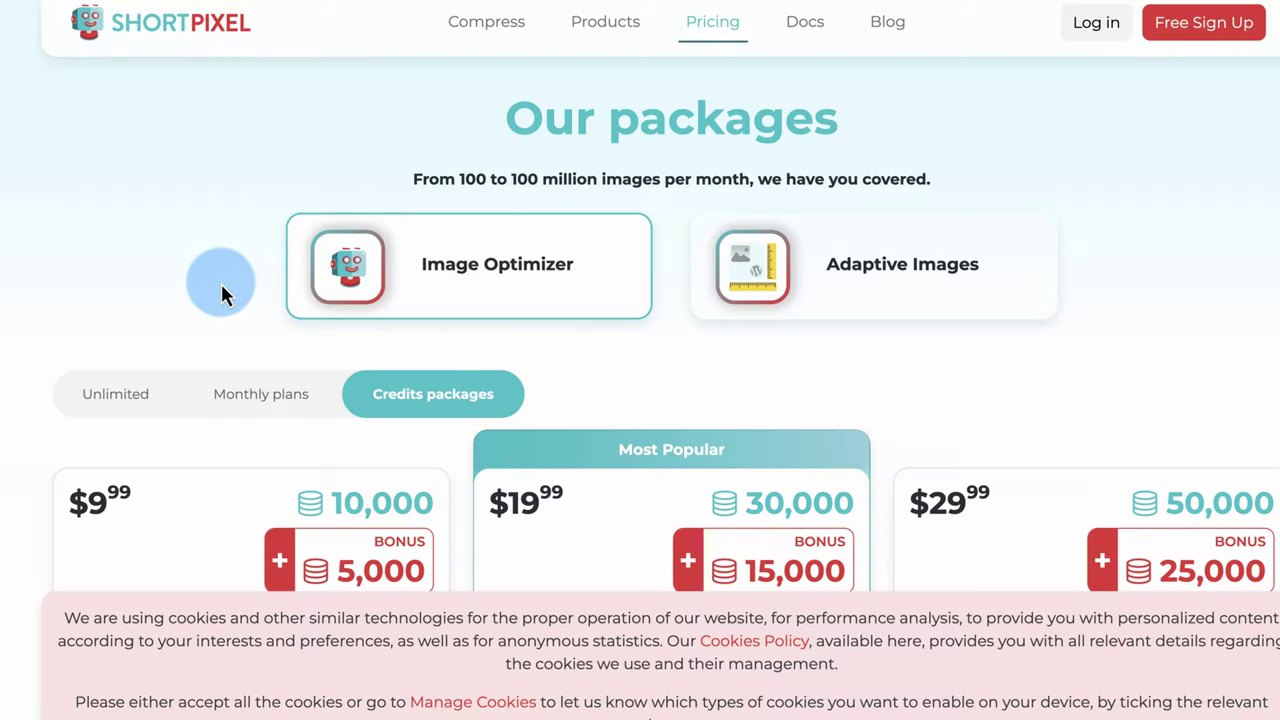
Step: Dismiss the cookie notice on ShortPixel's pricing page and examine the credits packages, highlighting the $9.99 package's base credits
{"action": "scroll", "coordinate": [218, 300], "scroll_direction": "down", "scroll_amount": 3}
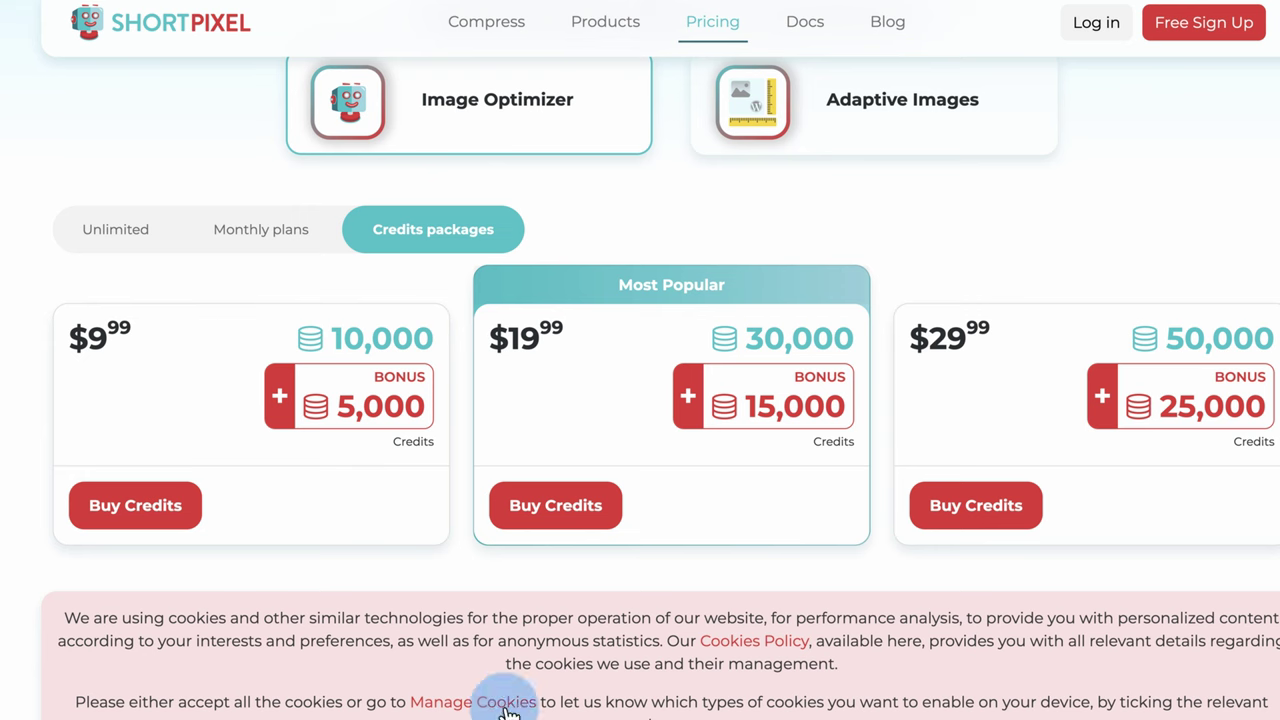
{"action": "left_click", "coordinate": [570, 719]}
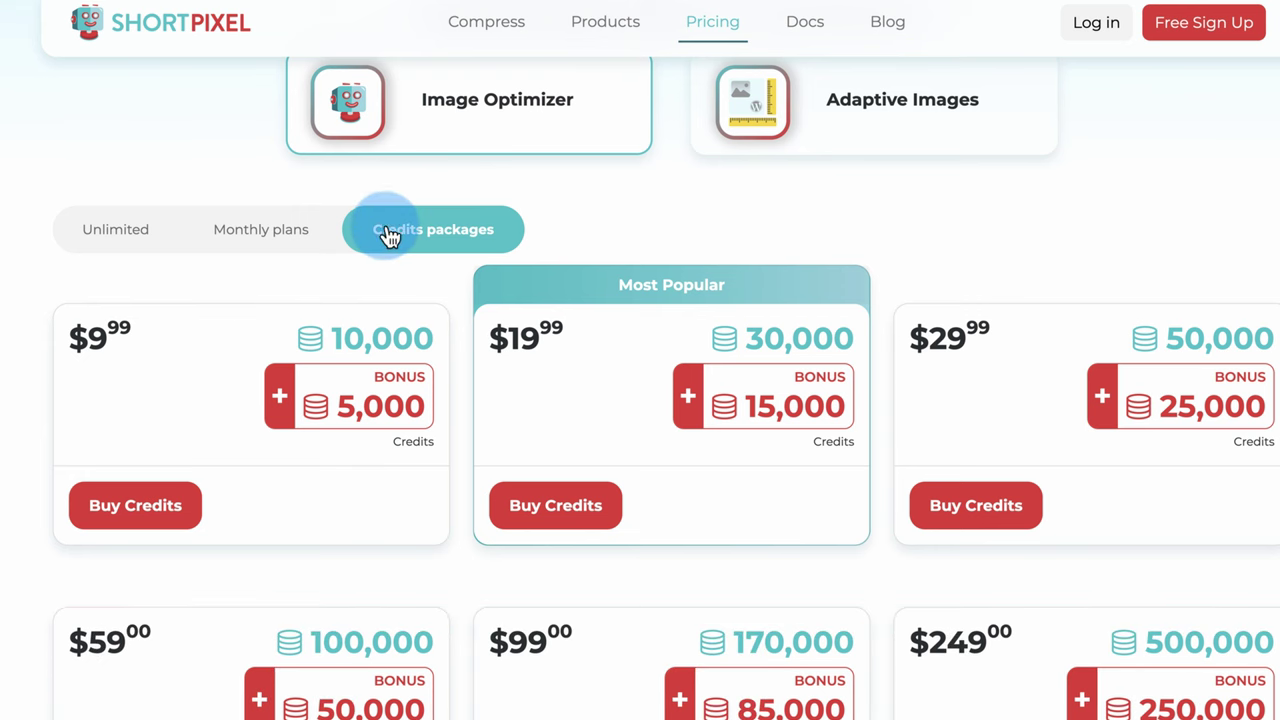
{"action": "scroll", "coordinate": [428, 265], "scroll_direction": "down", "scroll_amount": 1}
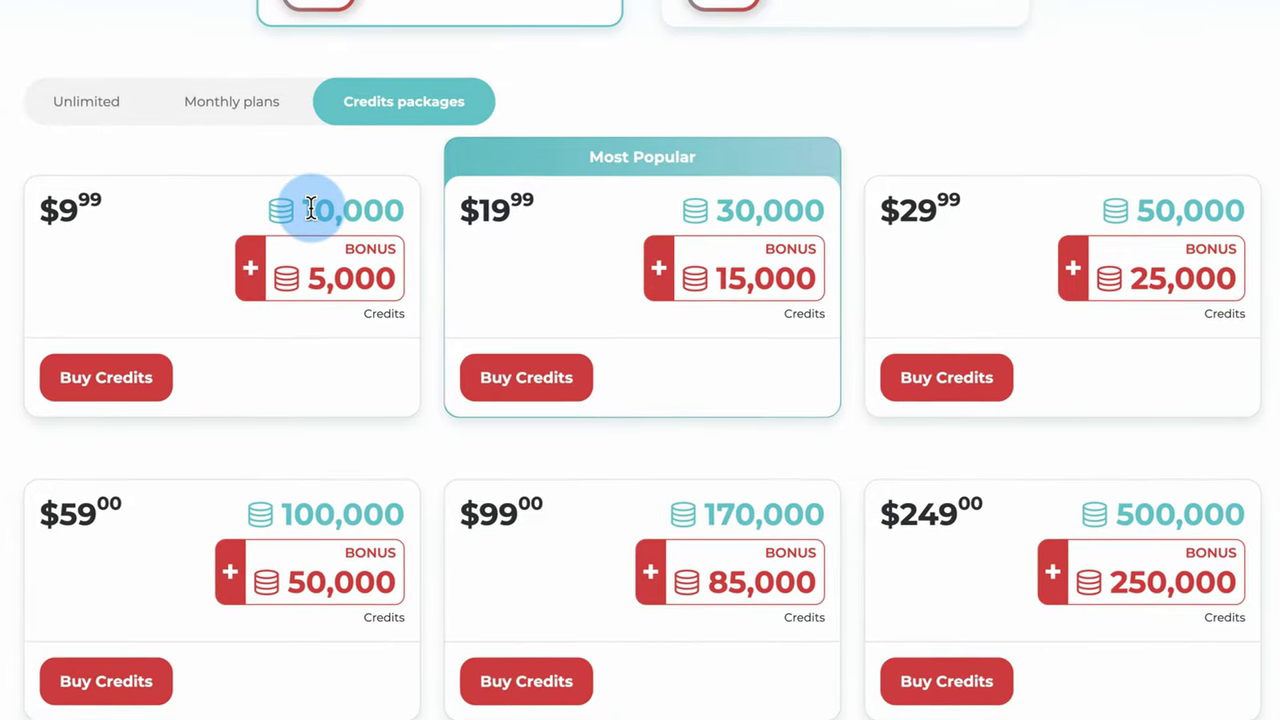
{"action": "left_click_drag", "start_coordinate": [311, 208], "coordinate": [415, 214]}
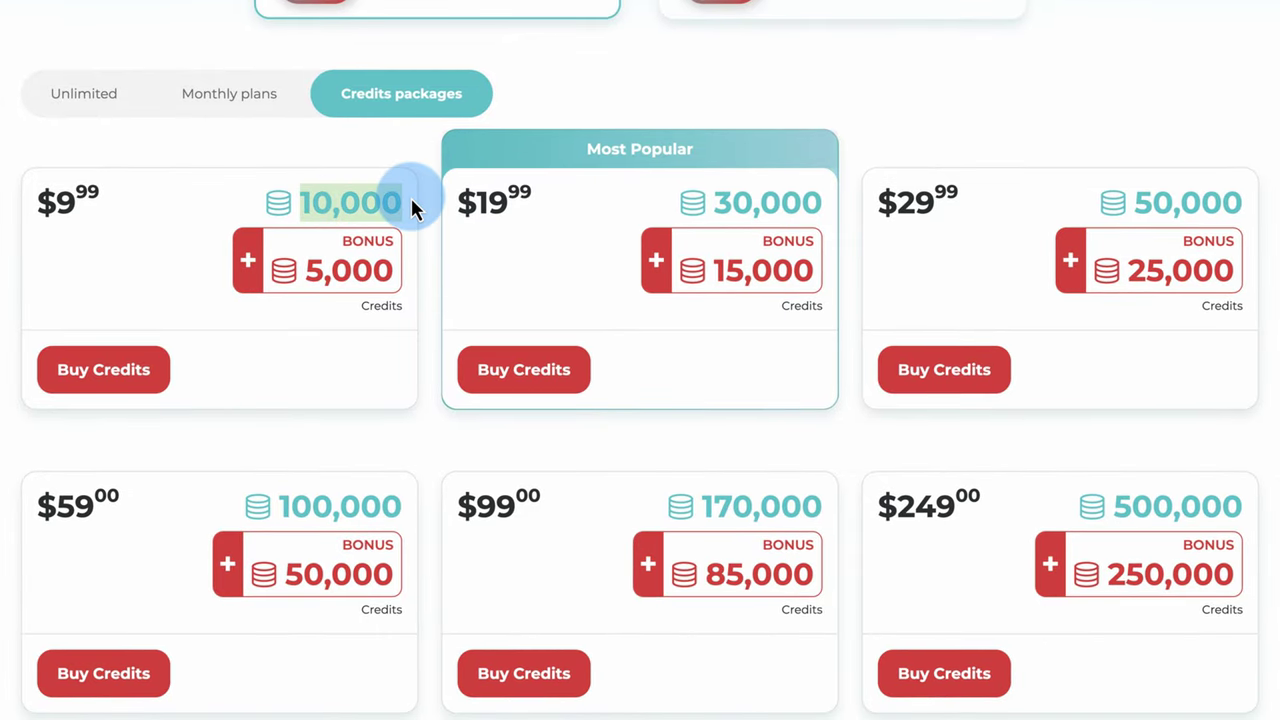
Step: Compare ShortPixel's monthly plans with its credits packages, highlighting the base and bonus credits of the $9.99 package
{"action": "left_click", "coordinate": [257, 114]}
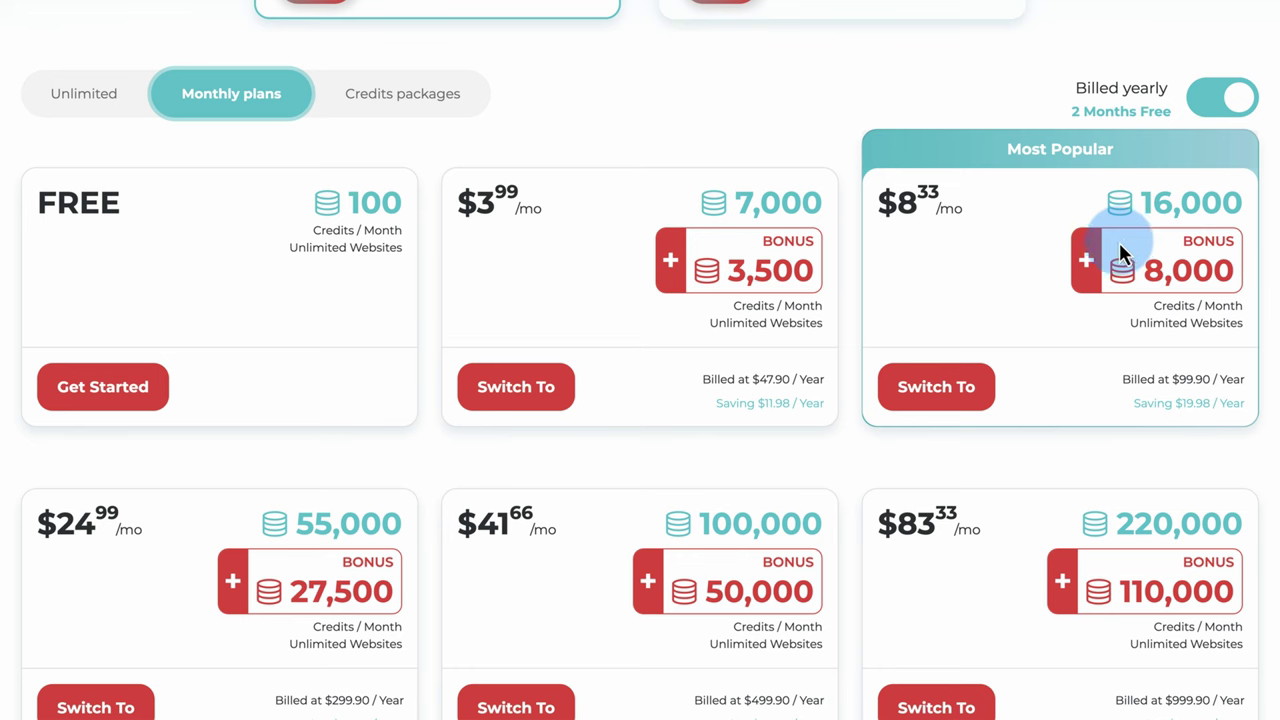
{"action": "left_click", "coordinate": [420, 112]}
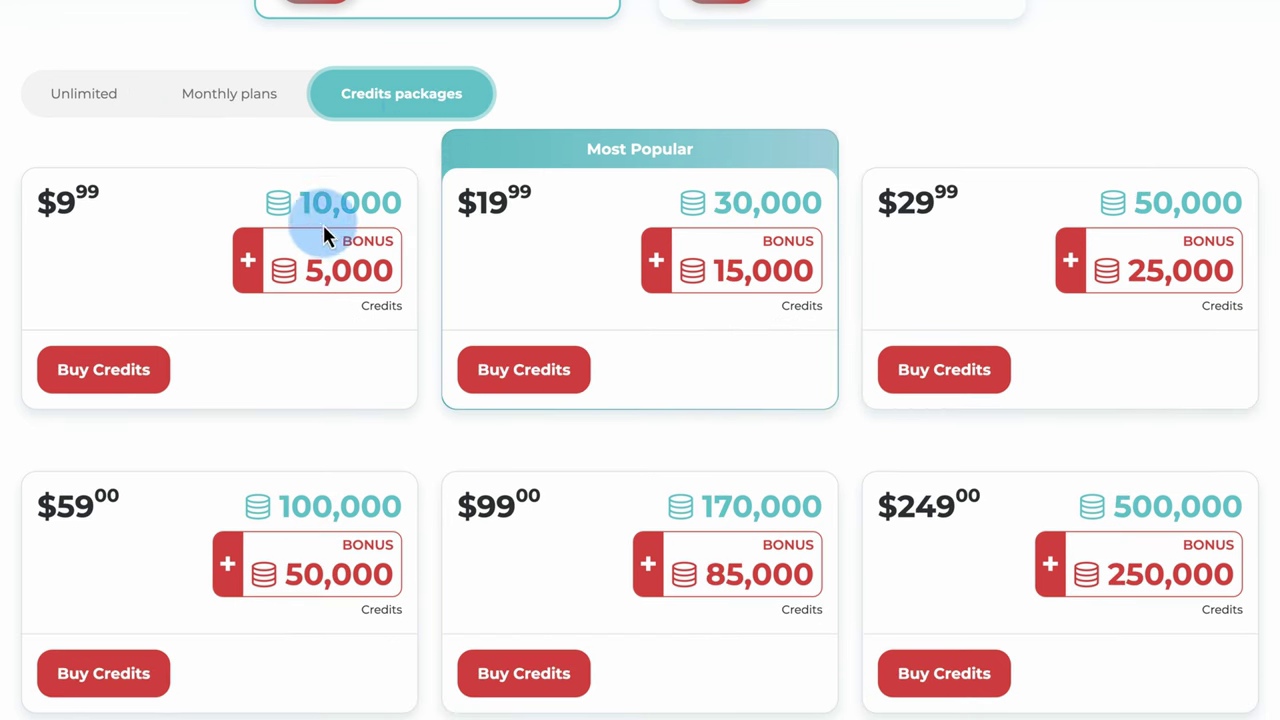
{"action": "left_click_drag", "start_coordinate": [298, 210], "coordinate": [437, 194]}
{"action": "left_click", "coordinate": [371, 286]}
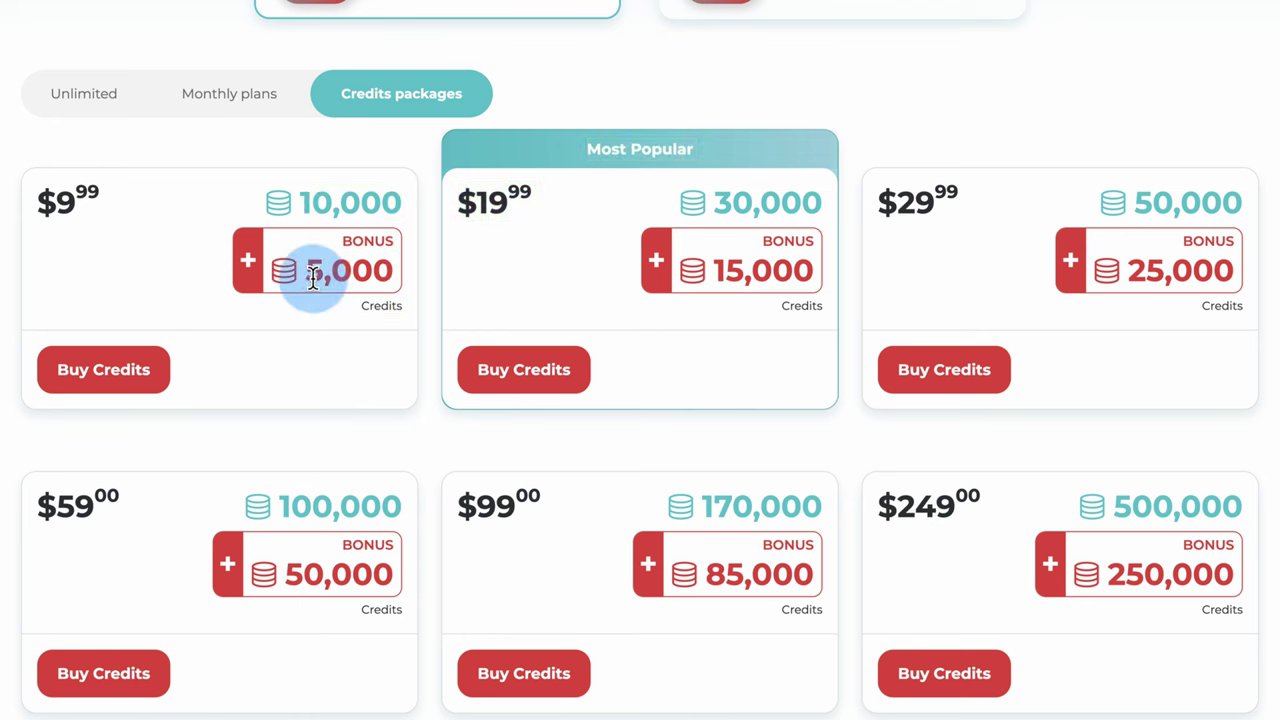
{"action": "left_click_drag", "start_coordinate": [309, 277], "coordinate": [408, 270]}
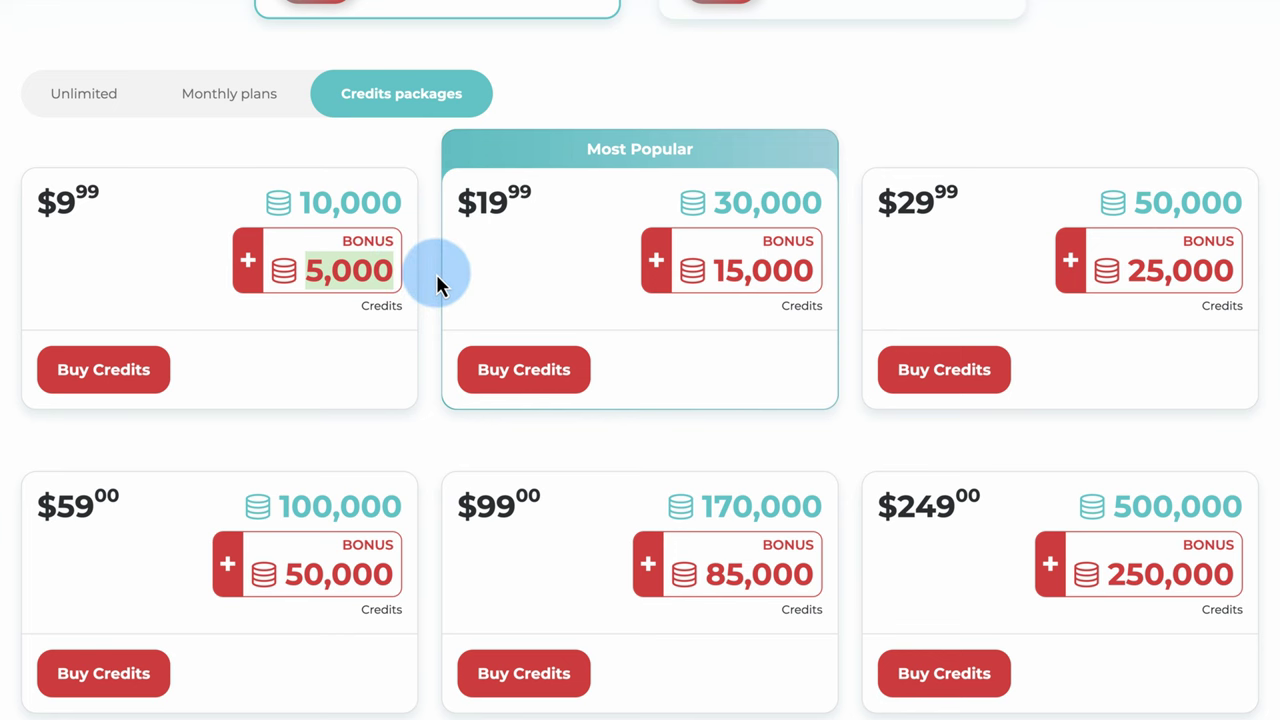
{"action": "left_click", "coordinate": [229, 93]}
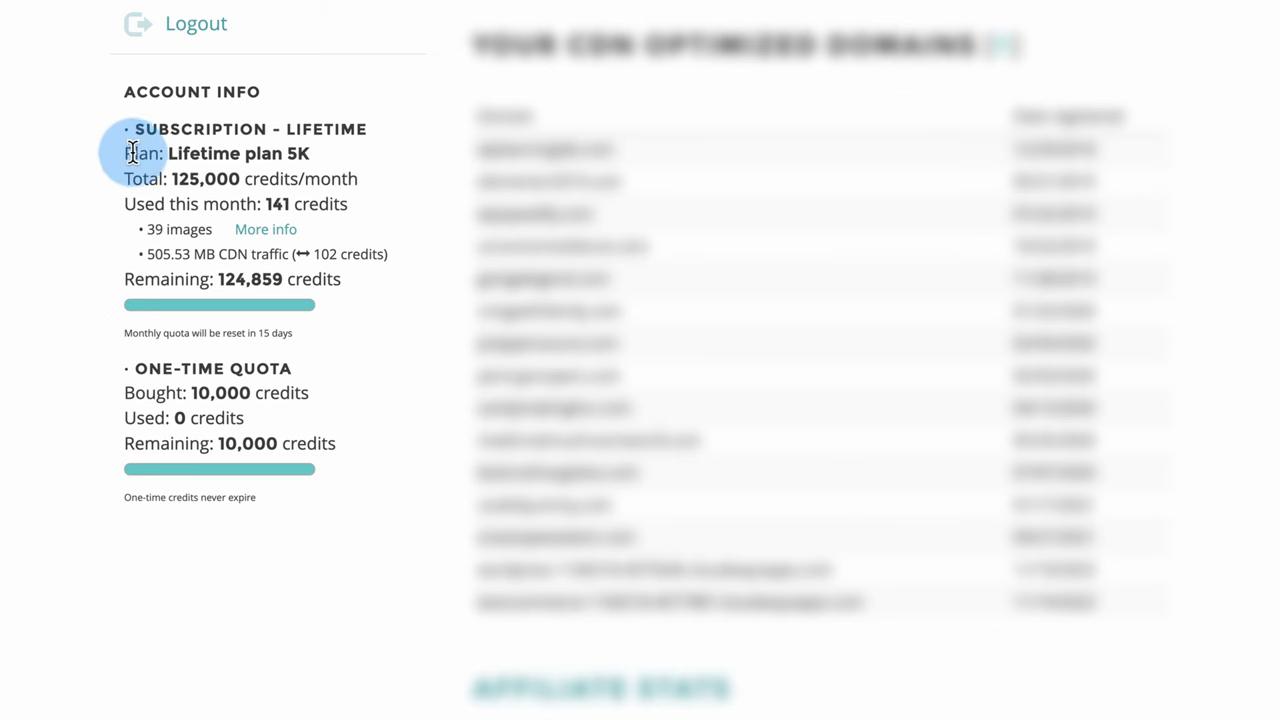
Step: Examine the ShortPixel account info, highlighting the subscription's monthly credit total and the one-time credits bought
{"action": "left_click_drag", "start_coordinate": [124, 182], "coordinate": [371, 178]}
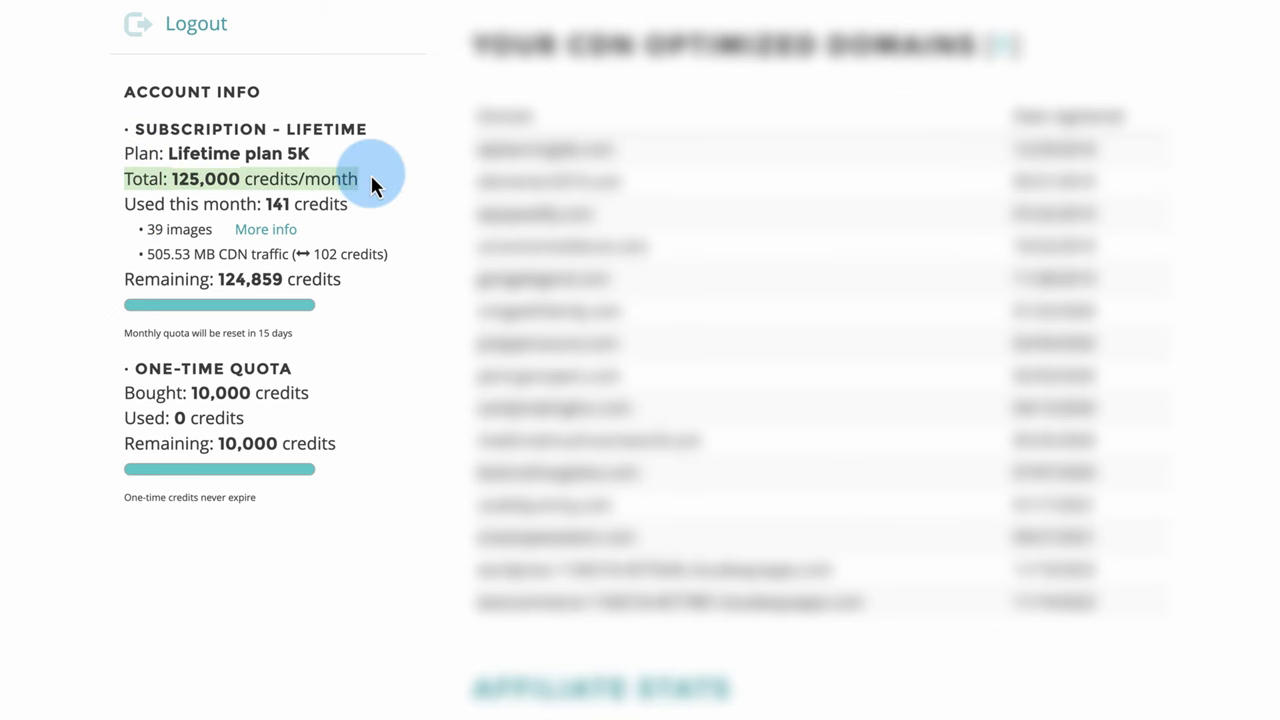
{"action": "left_click", "coordinate": [126, 405]}
{"action": "left_click_drag", "start_coordinate": [124, 397], "coordinate": [341, 390]}
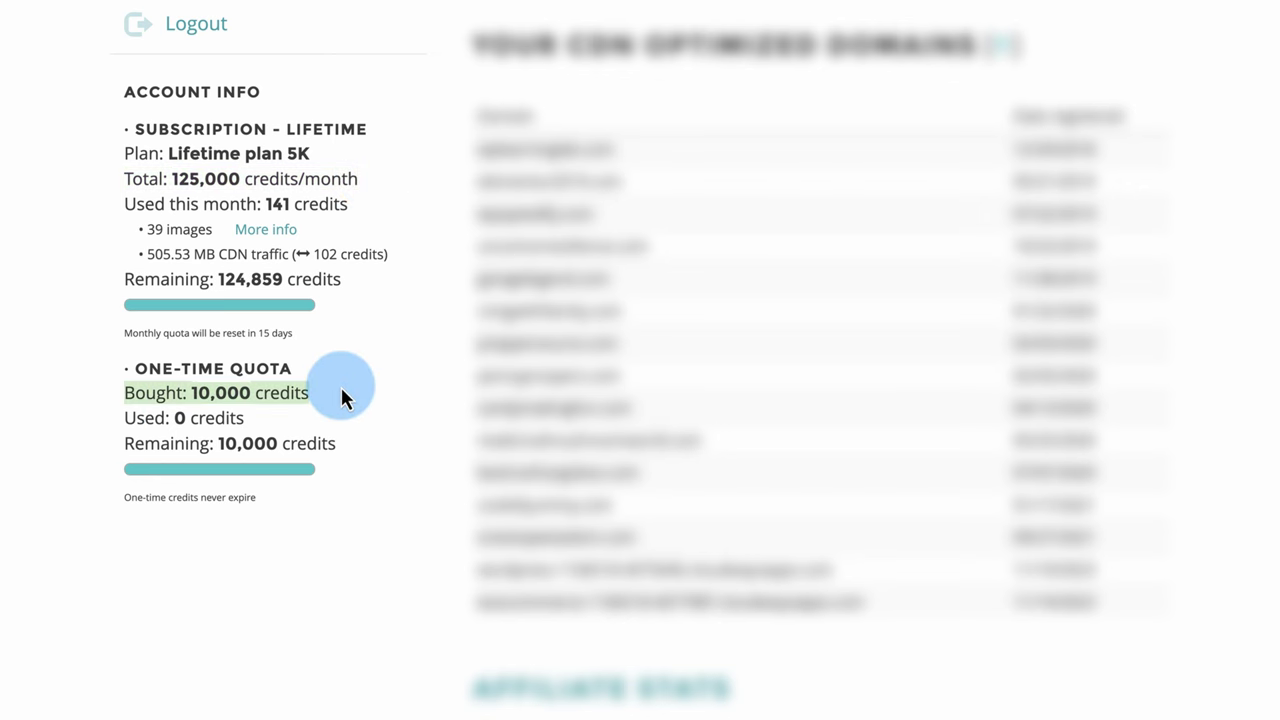